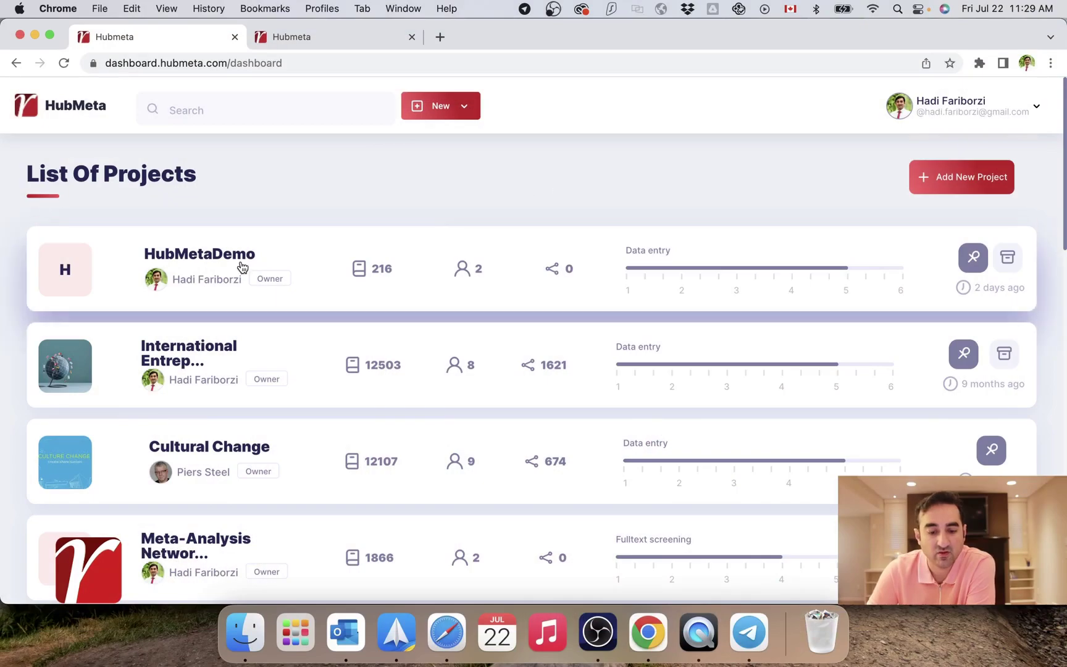
# Bring up the HubMetaDemo project's Data Entry list of papers.
pyautogui.click(242, 267)
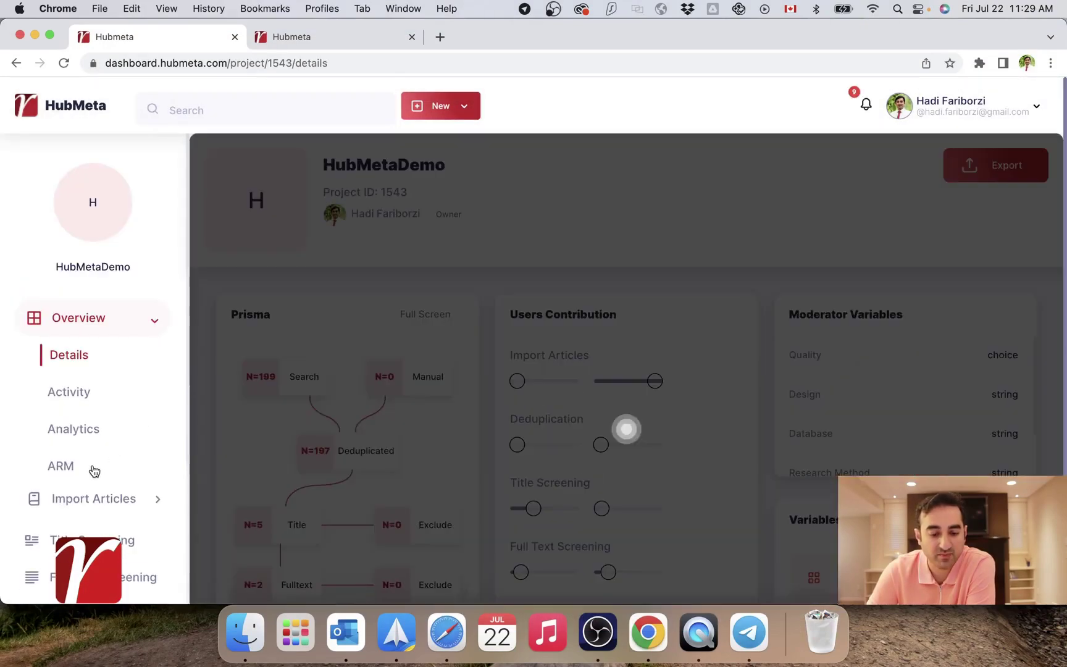
pyautogui.scroll(-2, 87, 463)
pyautogui.click(82, 449)
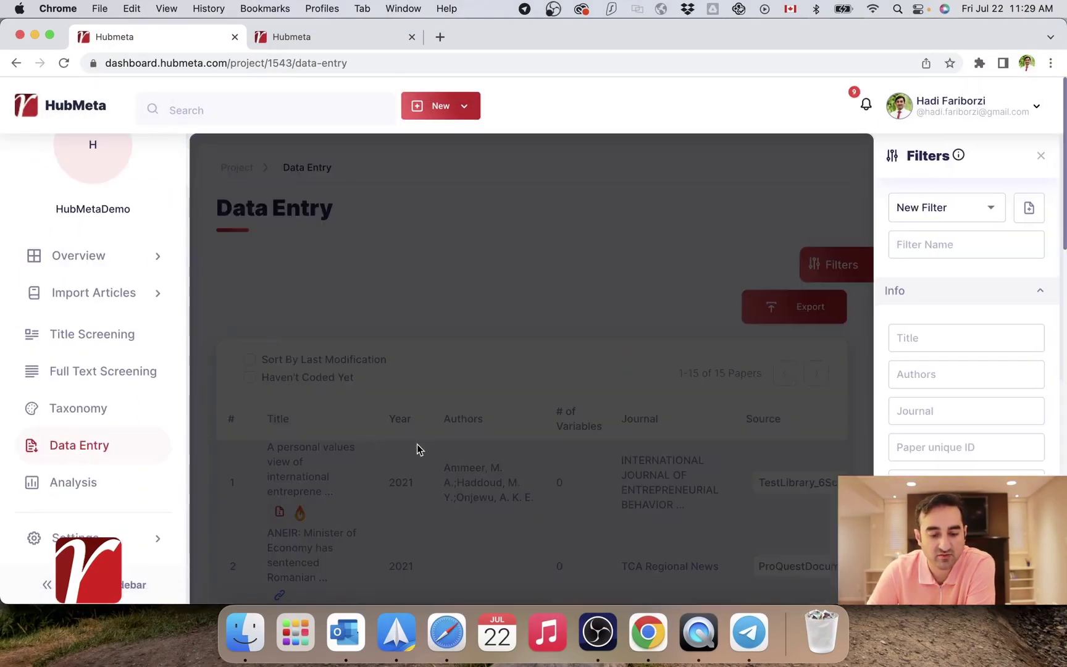
pyautogui.scroll(-3, 482, 361)
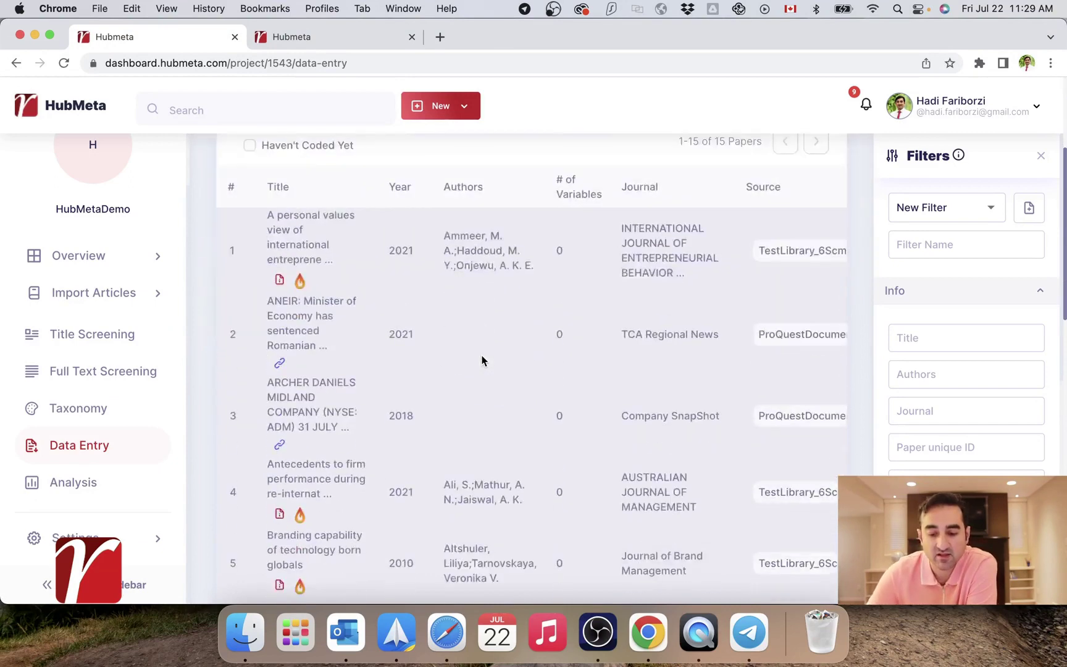
pyautogui.scroll(-2, 482, 360)
pyautogui.scroll(-2, 483, 361)
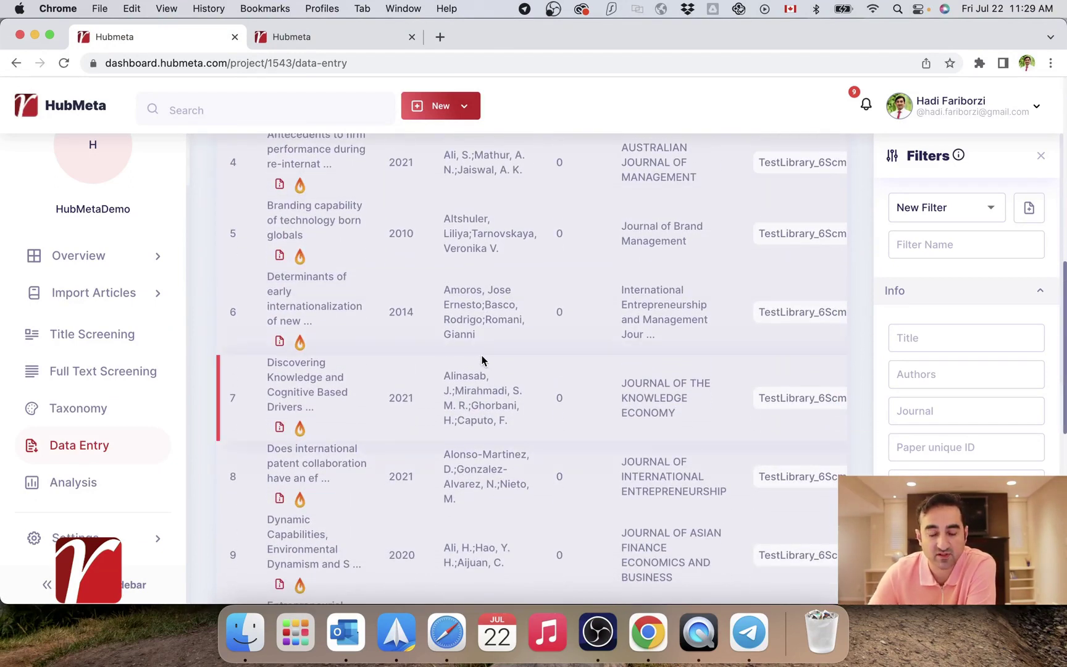
pyautogui.scroll(5, 637, 333)
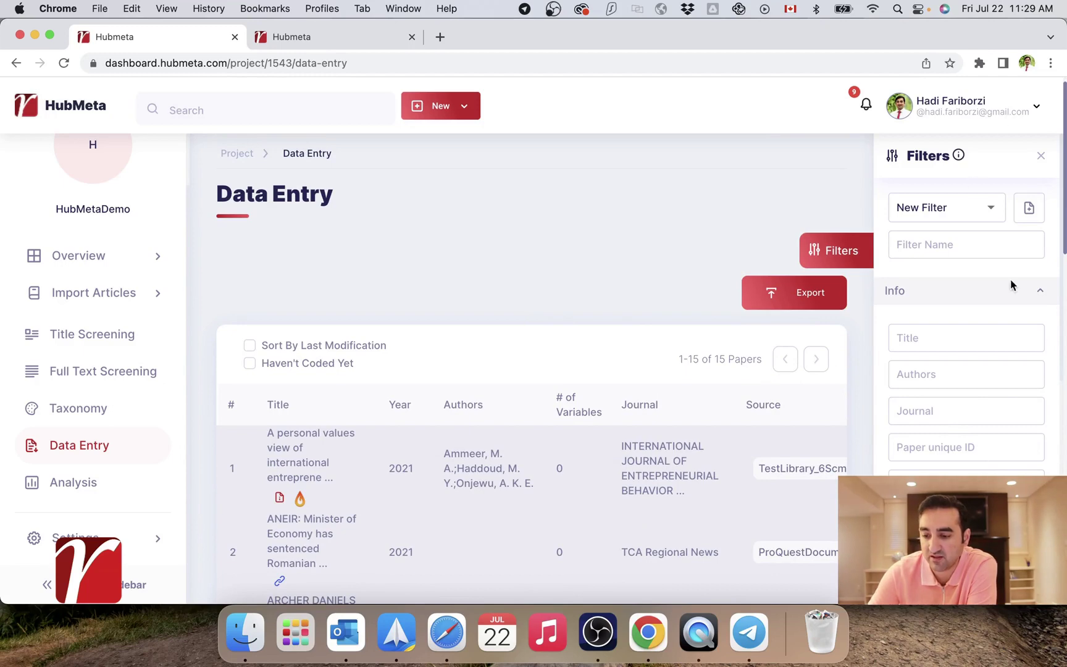
pyautogui.scroll(-8, 984, 405)
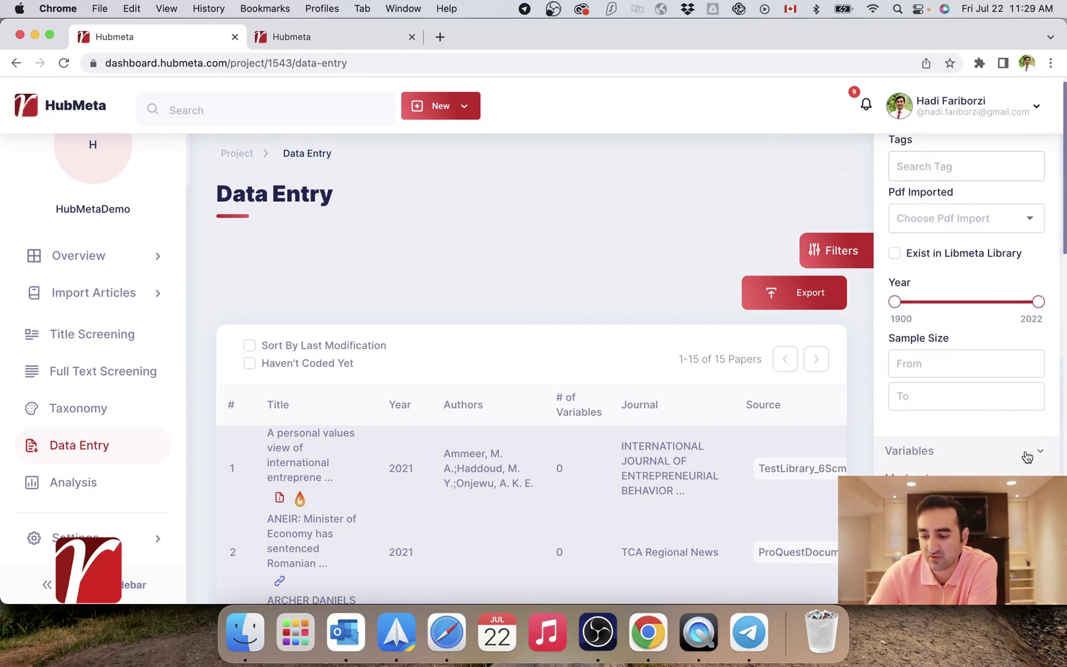
# Expand and collapse the Variables section of the Filters panel.
pyautogui.click(1036, 452)
pyautogui.scroll(-3, 991, 375)
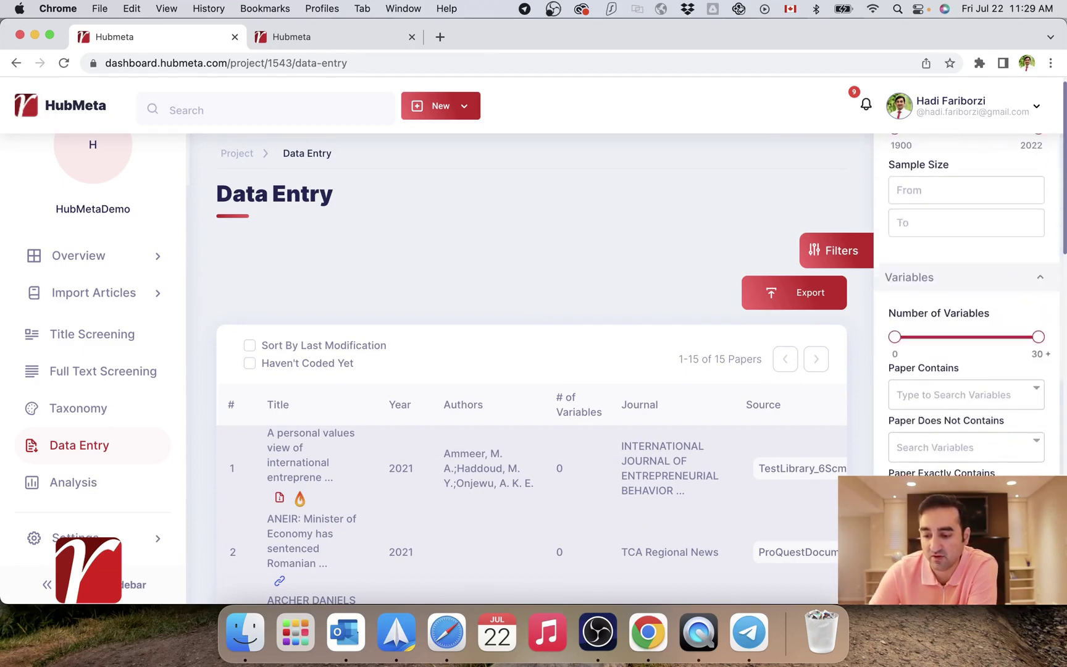
pyautogui.scroll(-1, 990, 376)
pyautogui.scroll(2, 991, 375)
pyautogui.click(989, 325)
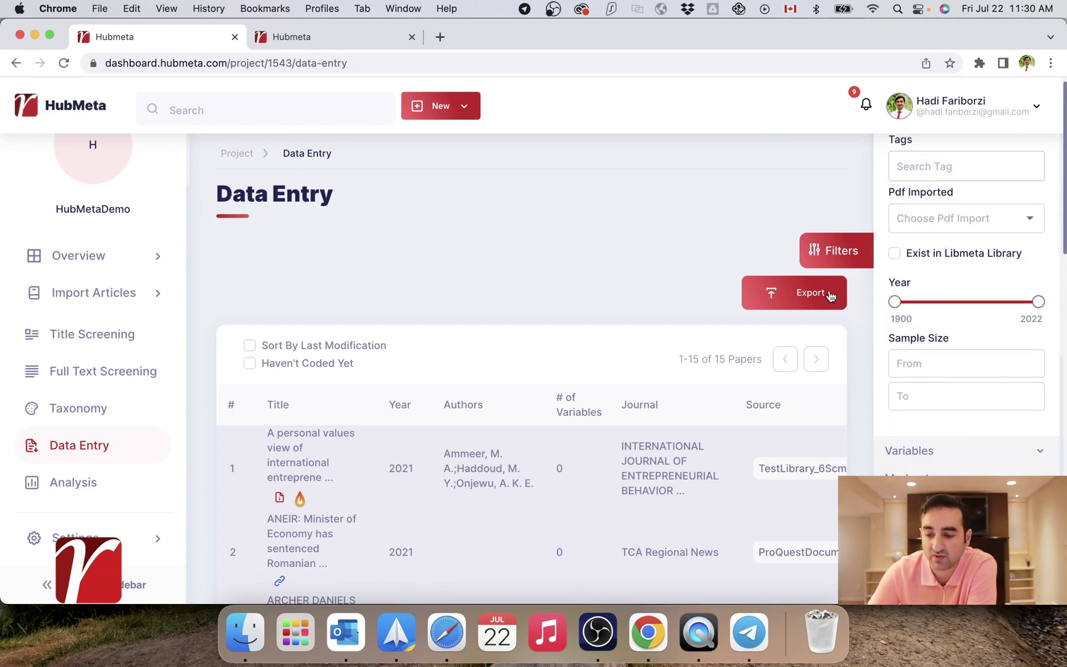
pyautogui.scroll(3, 686, 265)
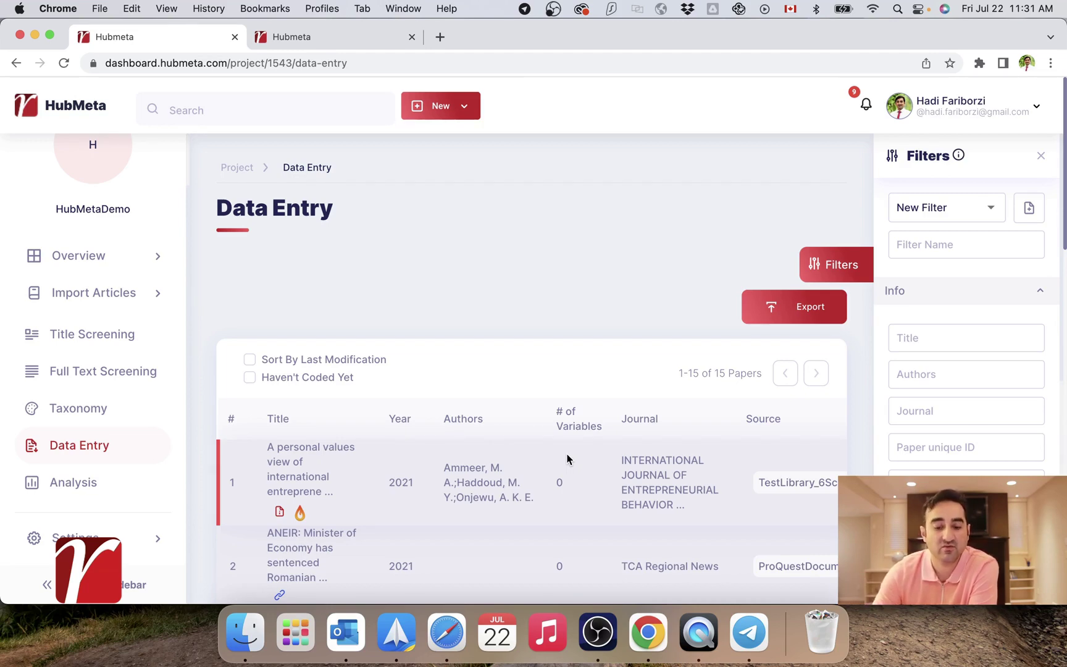
pyautogui.scroll(-5, 566, 459)
pyautogui.scroll(-2, 434, 388)
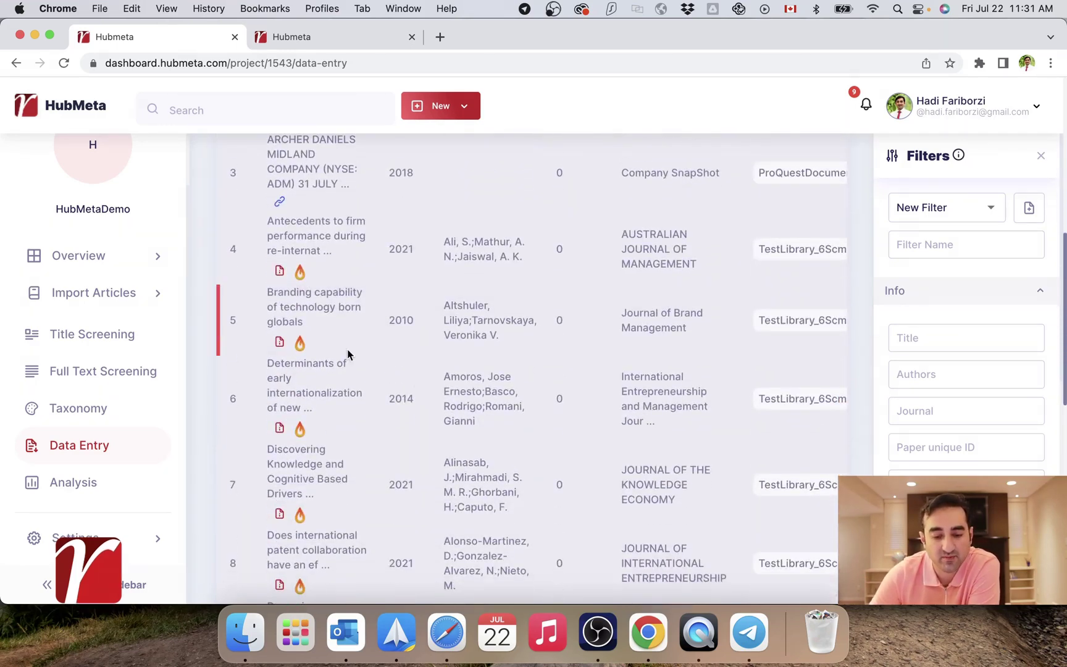
# Start a first sample for the Branding capability paper, named Students in Grade 2 with size 200.
pyautogui.click(294, 308)
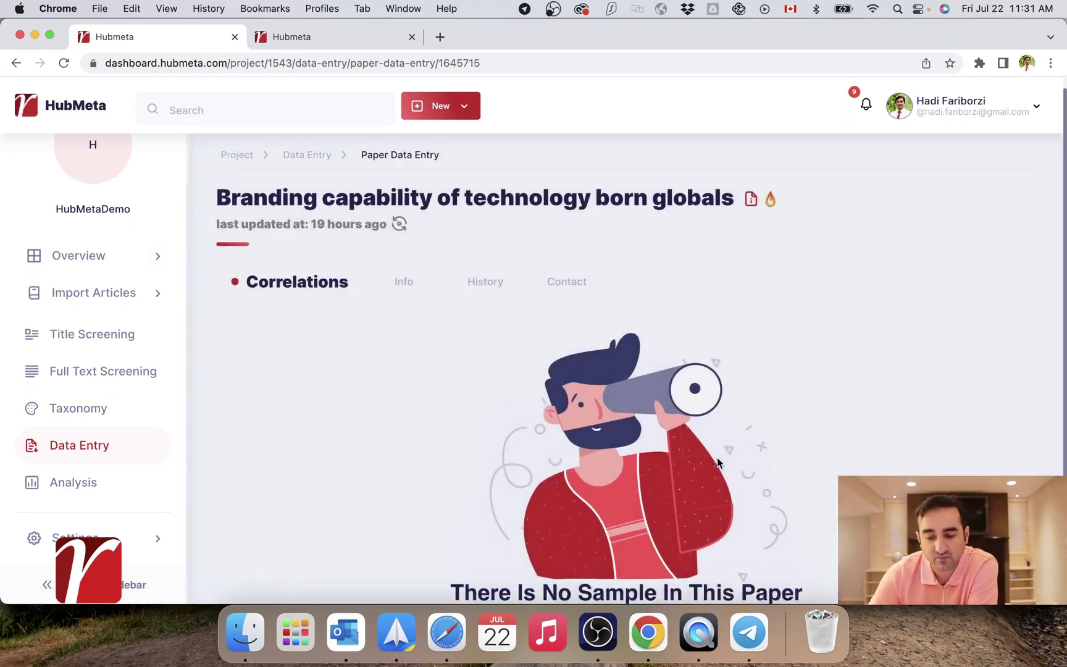
pyautogui.scroll(-1, 717, 457)
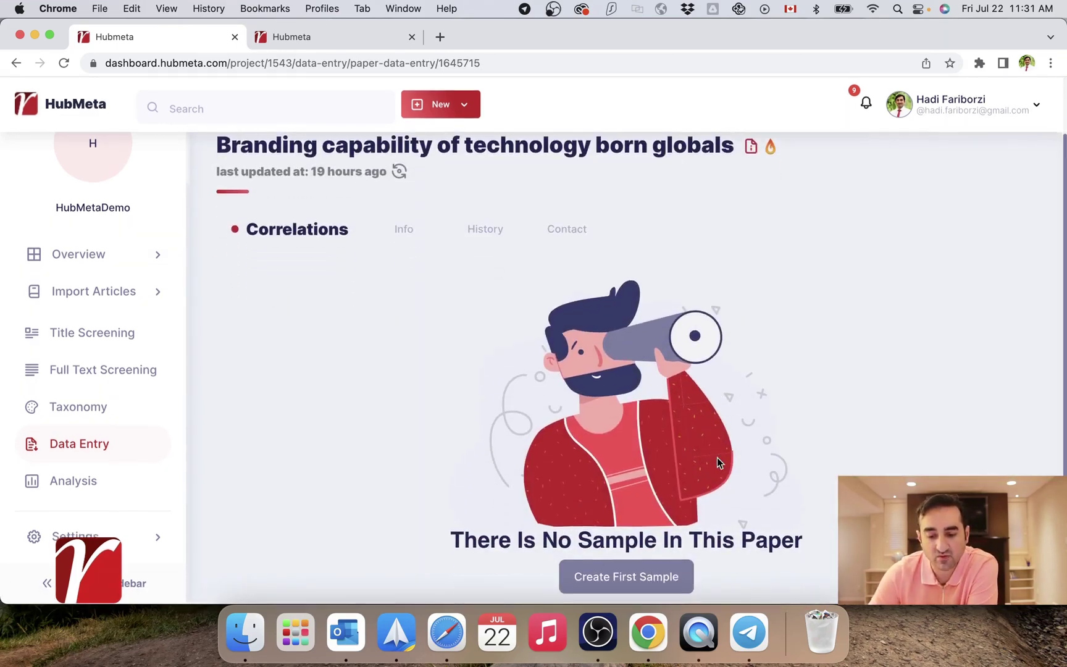
pyautogui.click(633, 584)
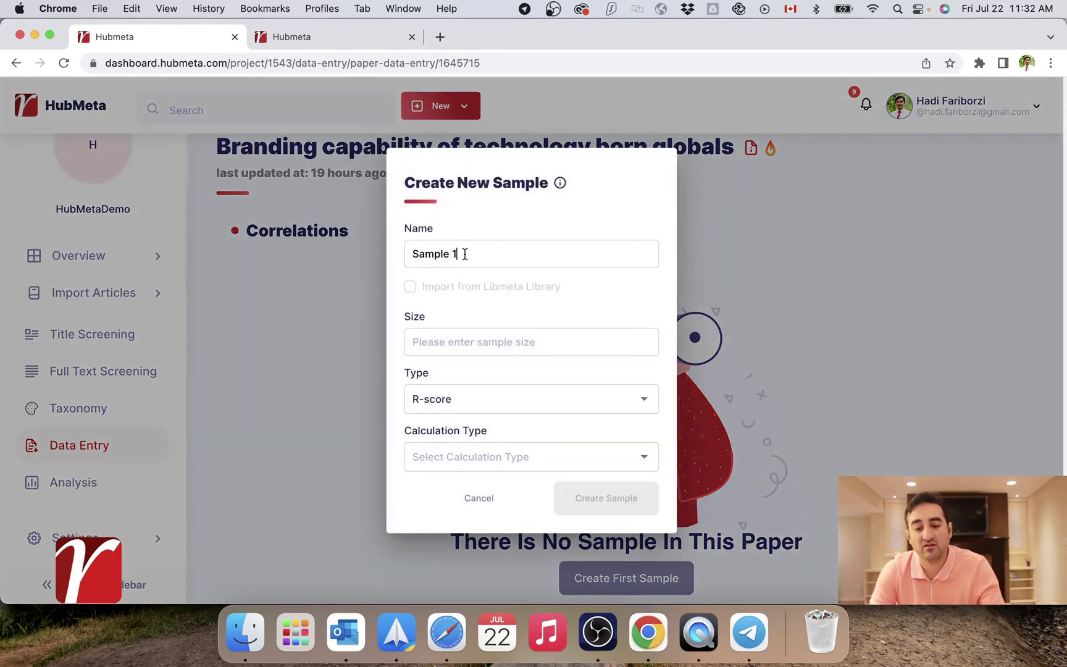
pyautogui.moveTo(465, 253); pyautogui.dragTo(383, 255)
pyautogui.write('Students i')
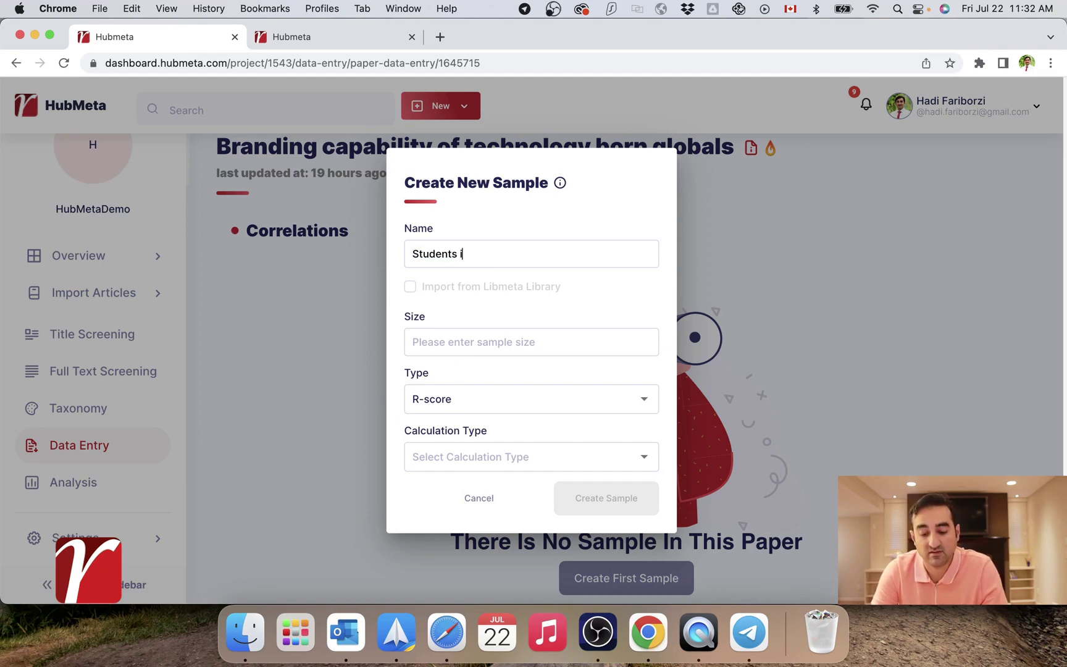
pyautogui.write('n Grade 2')
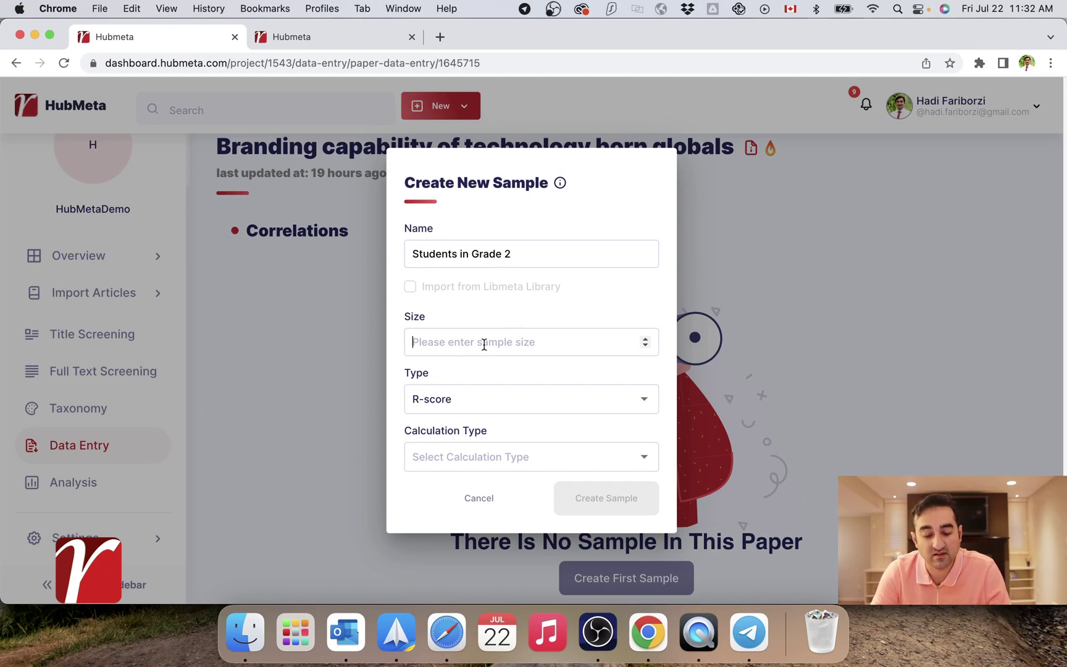
pyautogui.write('200')
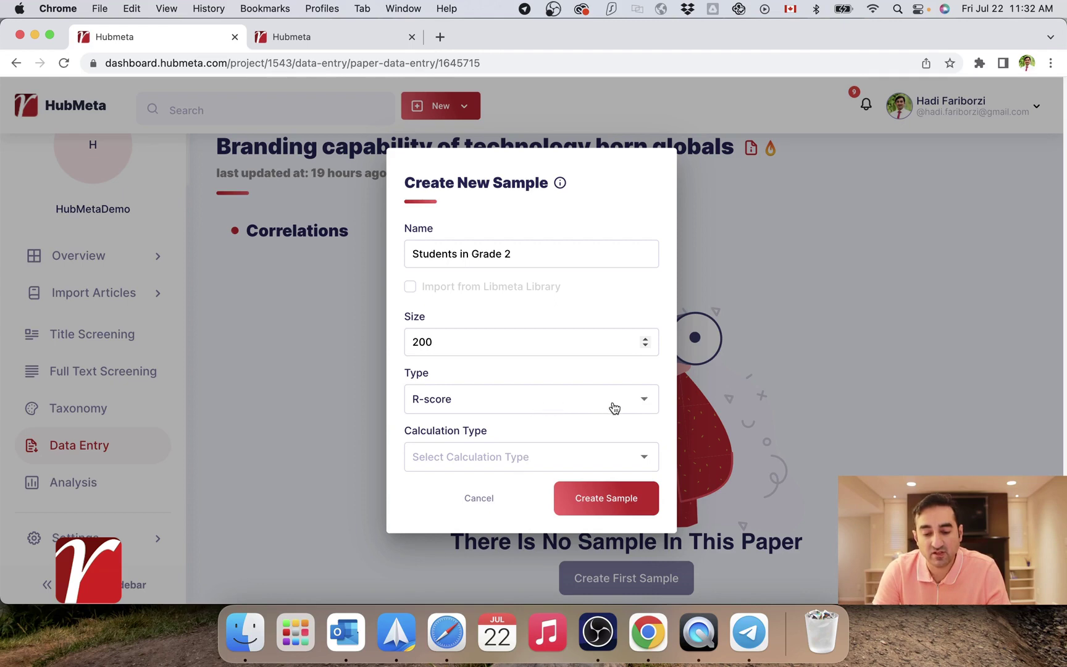
# Set the sample type to R-score (after trying D-score) and create the sample.
pyautogui.click(645, 403)
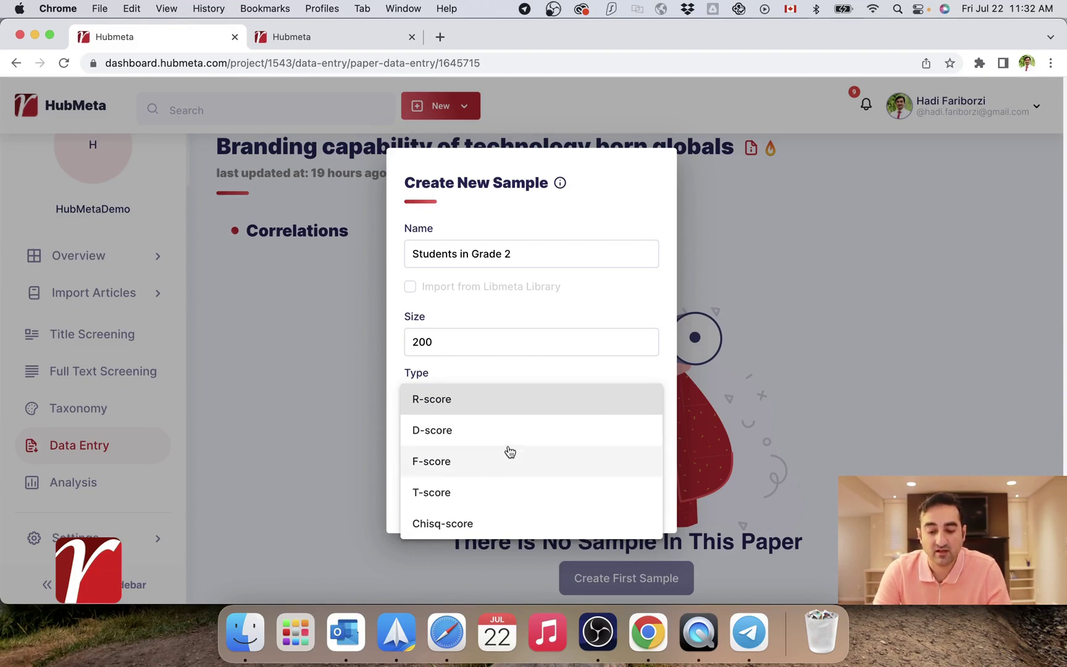
pyautogui.click(611, 369)
pyautogui.click(588, 399)
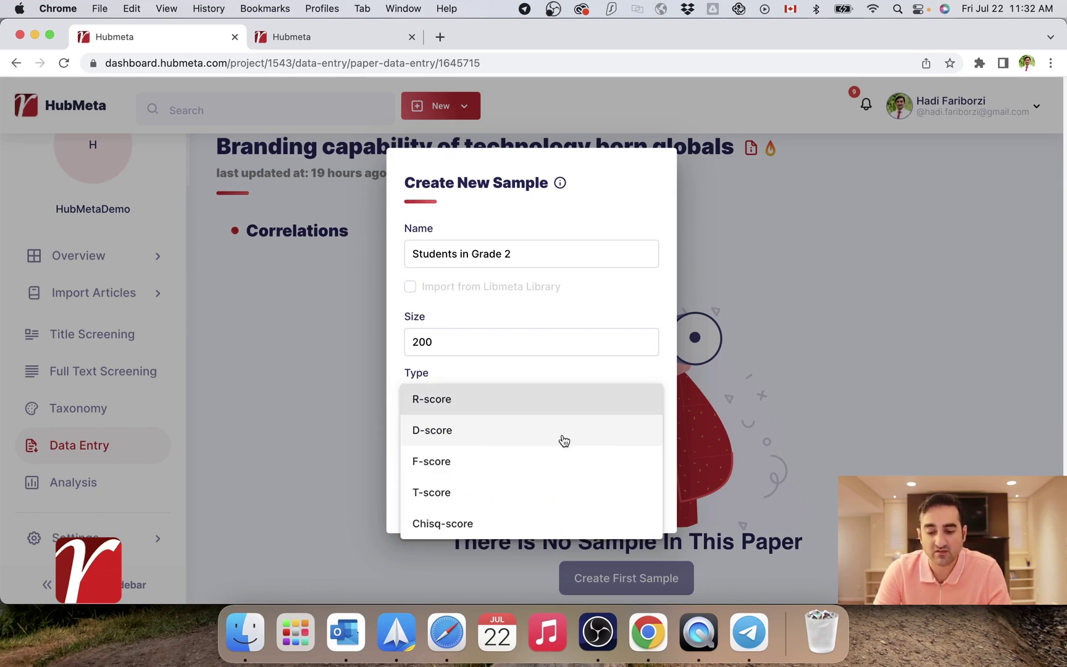
pyautogui.click(563, 440)
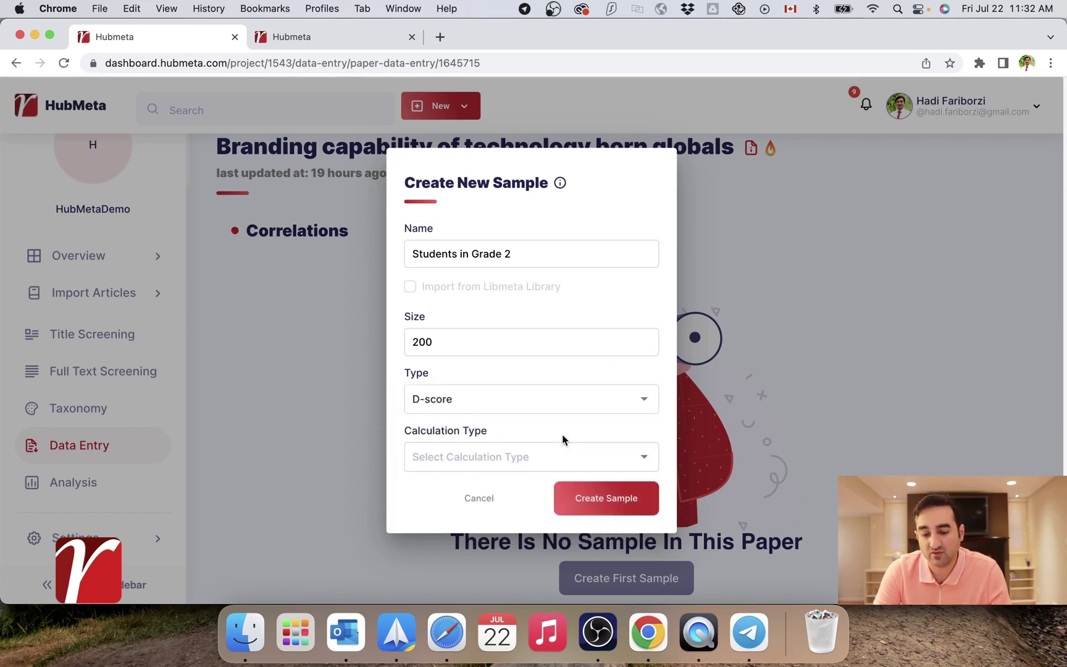
pyautogui.click(609, 402)
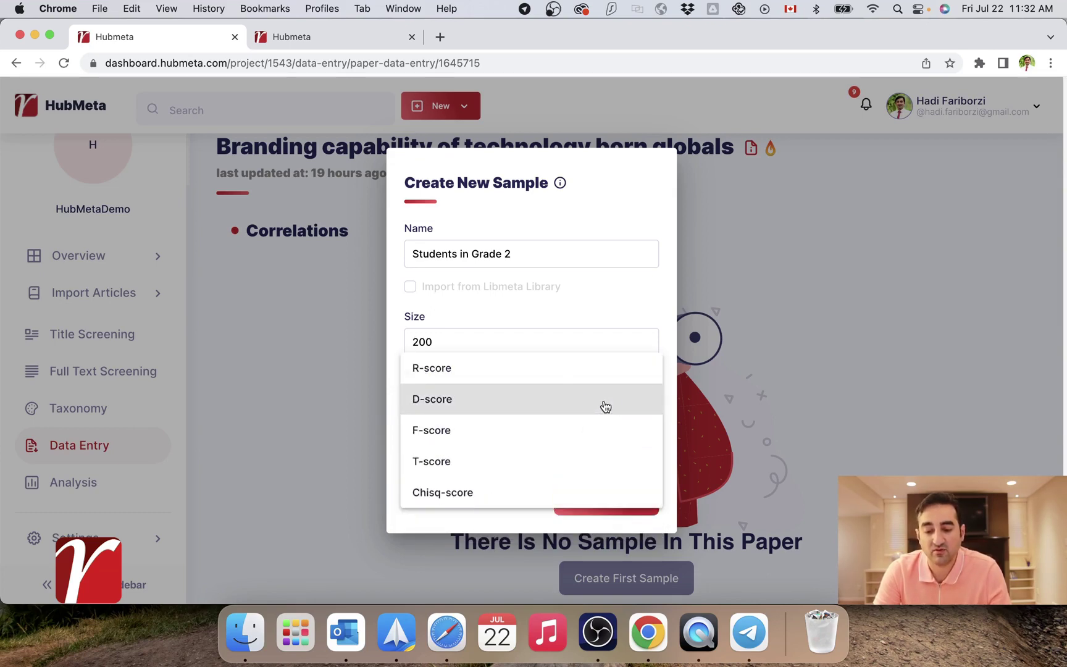
pyautogui.click(550, 381)
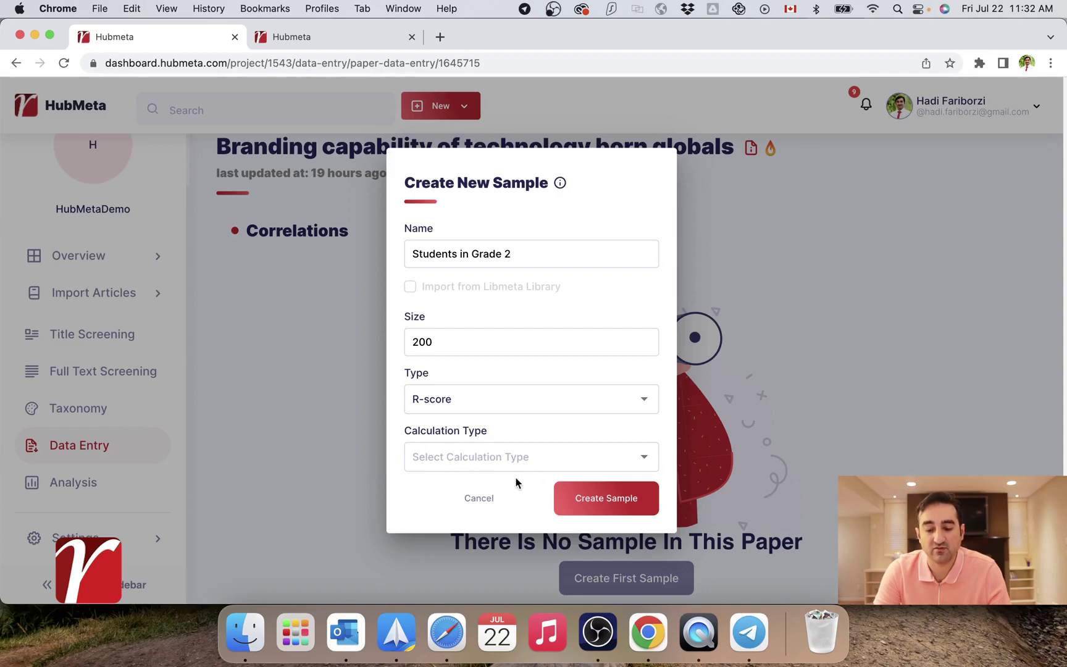
pyautogui.click(609, 507)
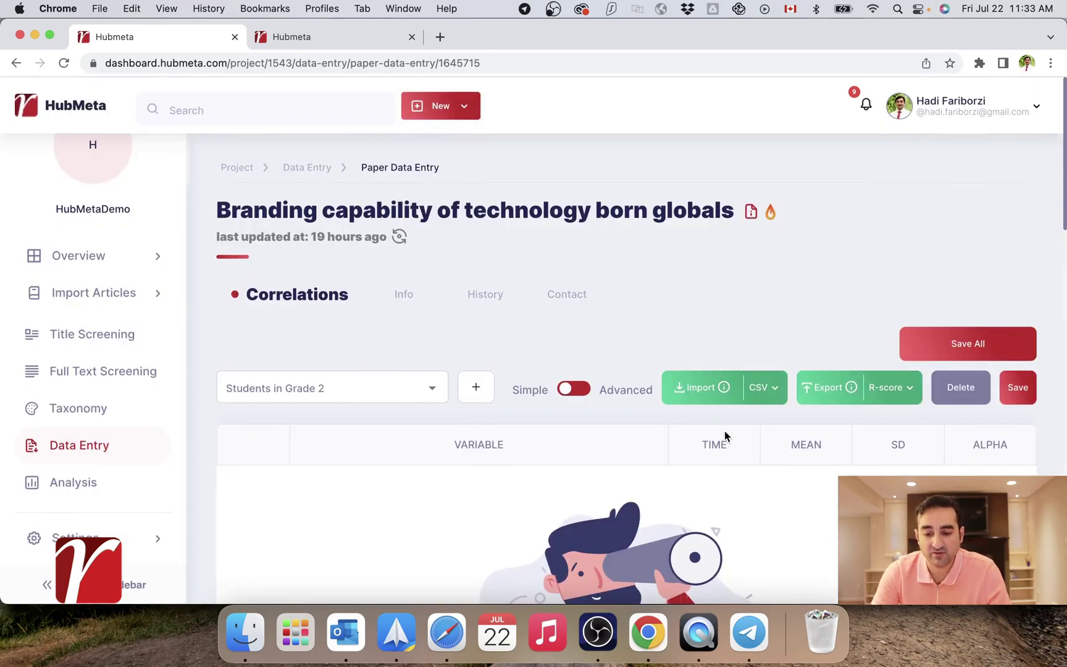
pyautogui.scroll(-5, 725, 436)
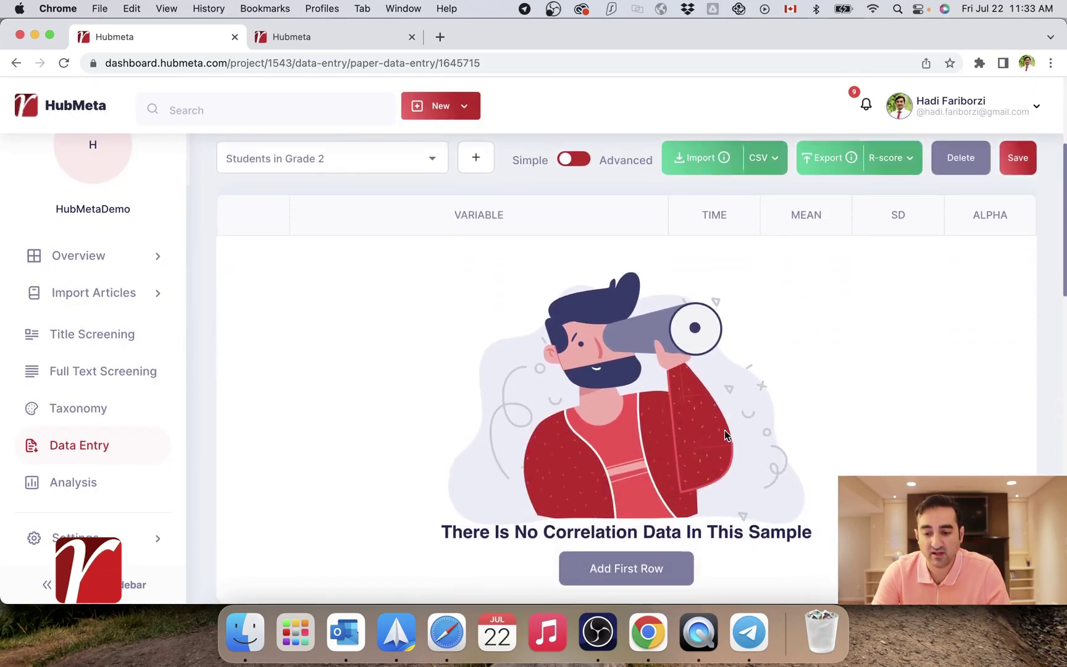
pyautogui.scroll(-5, 725, 434)
pyautogui.scroll(-5, 724, 435)
pyautogui.scroll(-5, 725, 435)
pyautogui.scroll(-1, 724, 435)
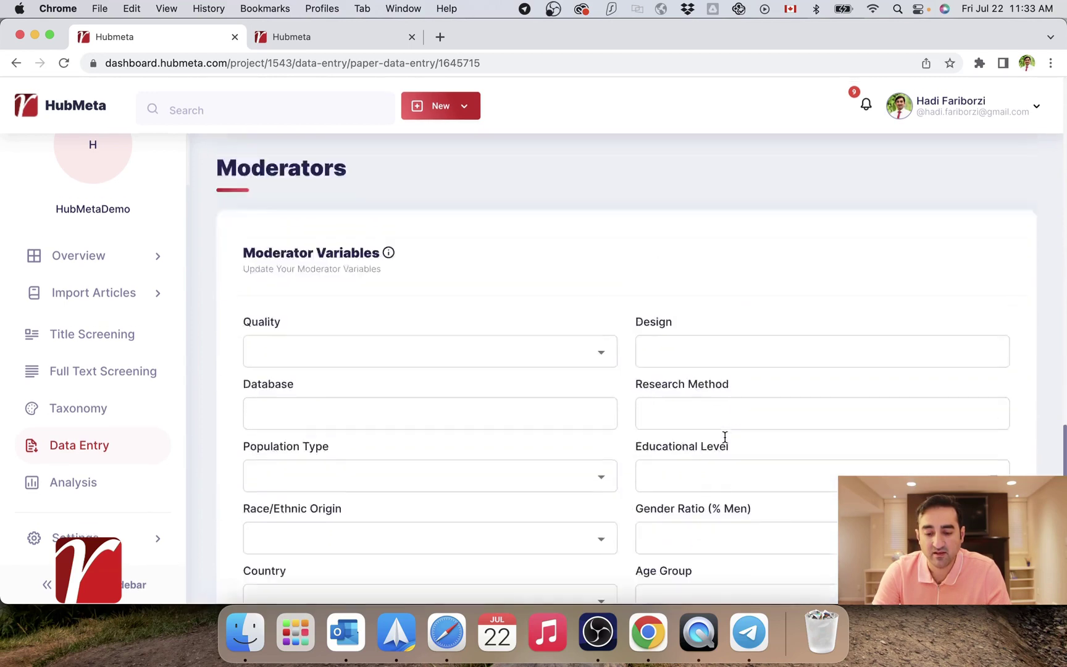
pyautogui.scroll(10, 724, 437)
pyautogui.scroll(5, 724, 437)
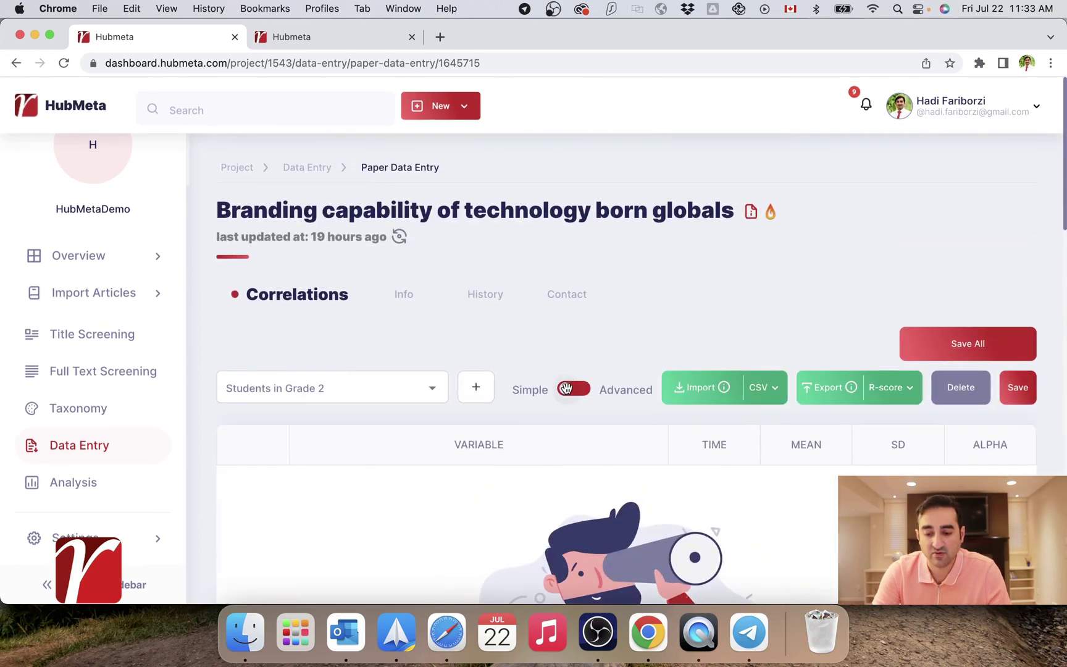
pyautogui.click(566, 390)
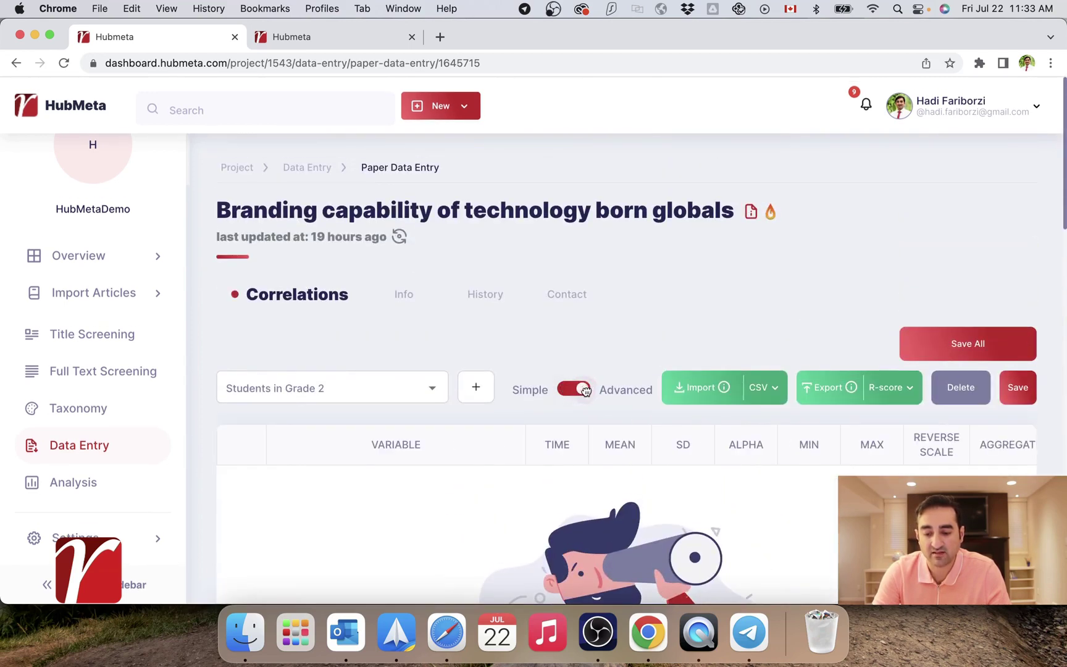
pyautogui.click(586, 391)
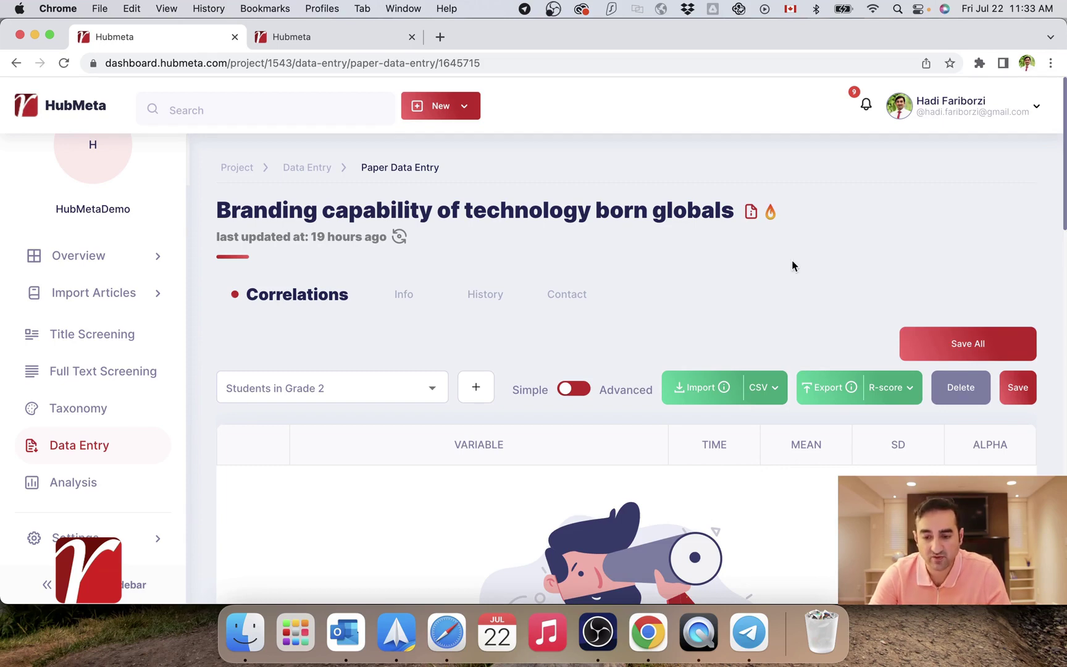
# View the paper's imported PDF in its own tab and return to the data entry page.
pyautogui.click(751, 214)
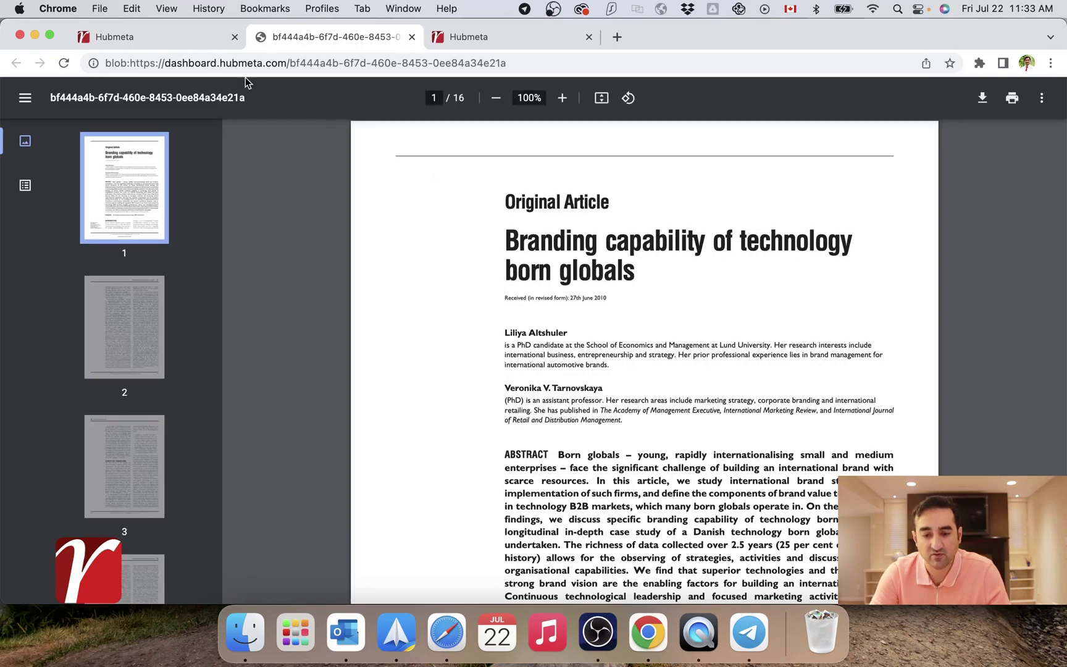
pyautogui.click(177, 41)
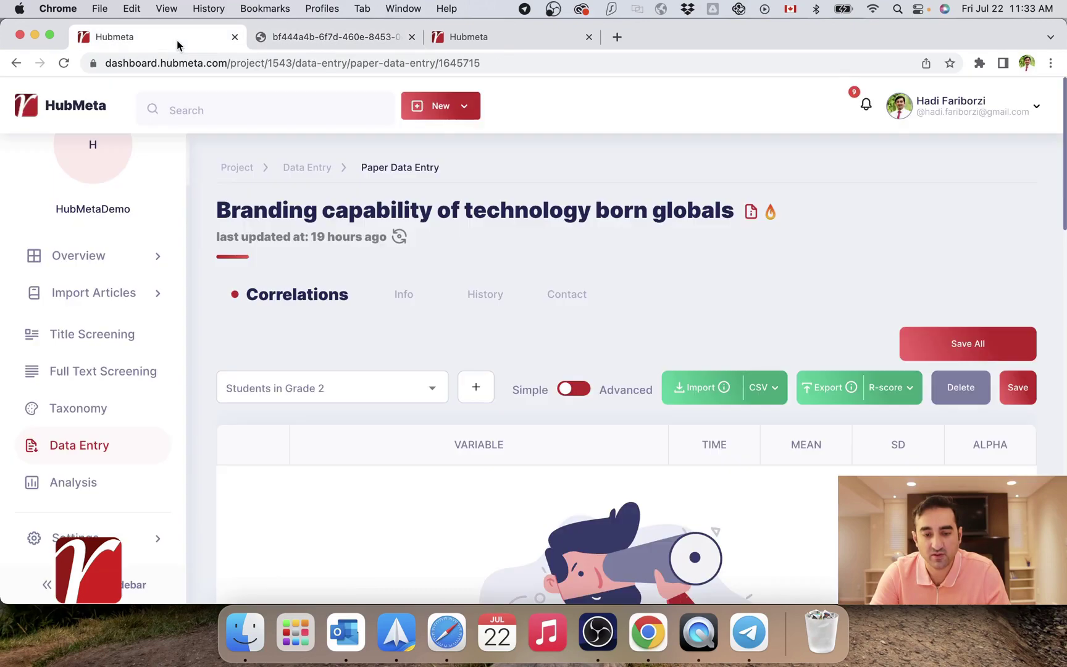
# Review the paper's Info details, then show its empty History.
pyautogui.click(403, 295)
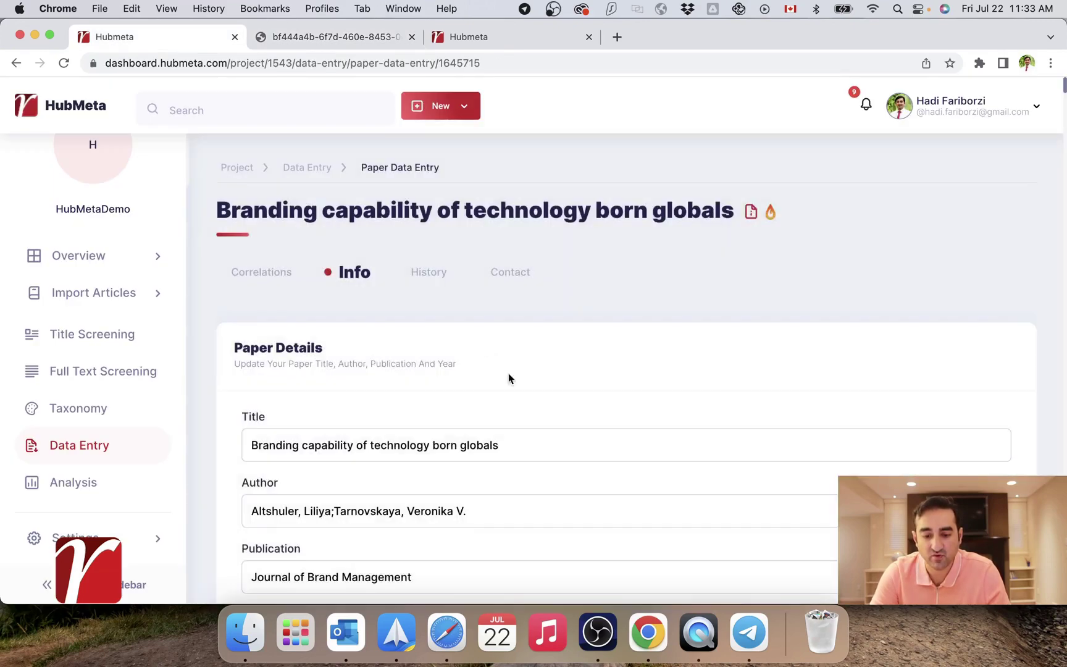
pyautogui.scroll(-2, 523, 387)
pyautogui.scroll(-5, 522, 386)
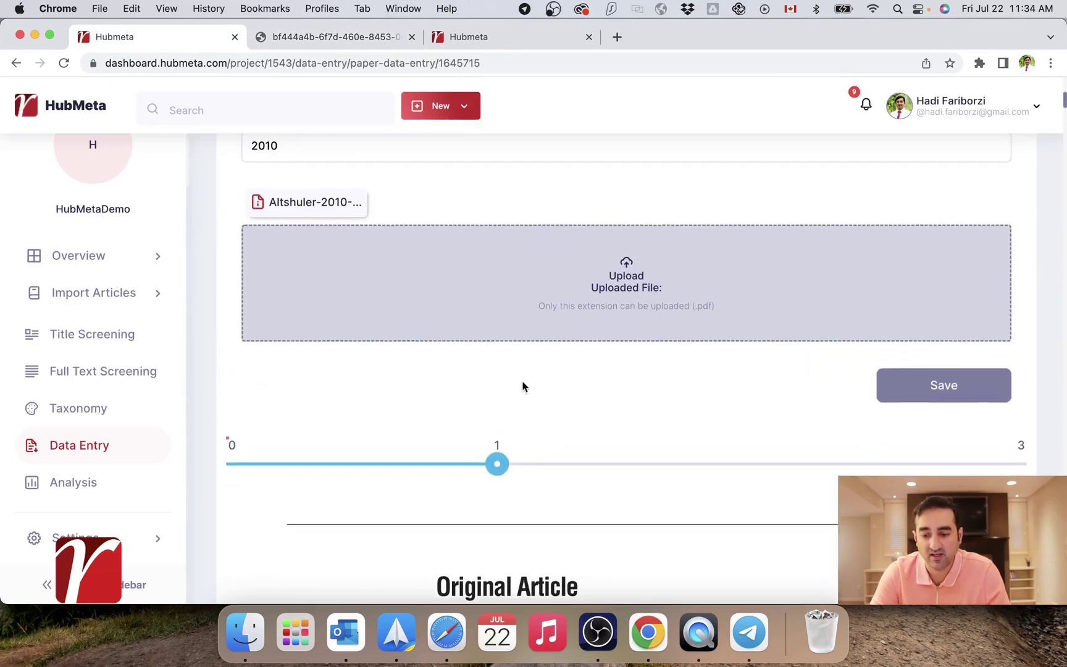
pyautogui.scroll(1, 523, 386)
pyautogui.scroll(1, 617, 414)
pyautogui.scroll(5, 625, 411)
pyautogui.scroll(3, 625, 412)
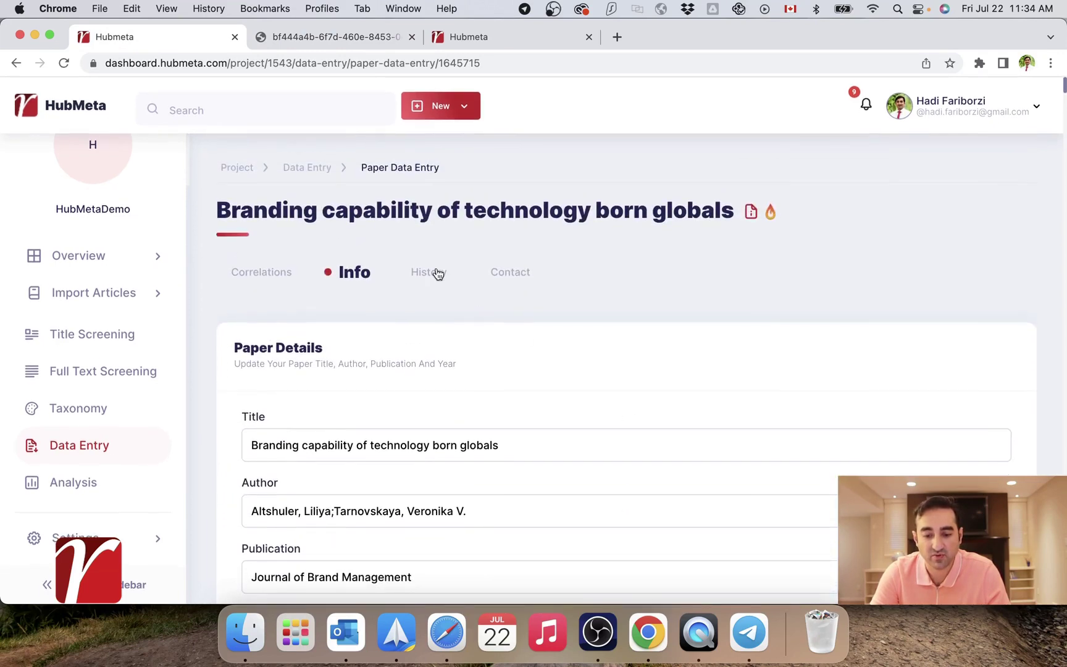
pyautogui.click(434, 274)
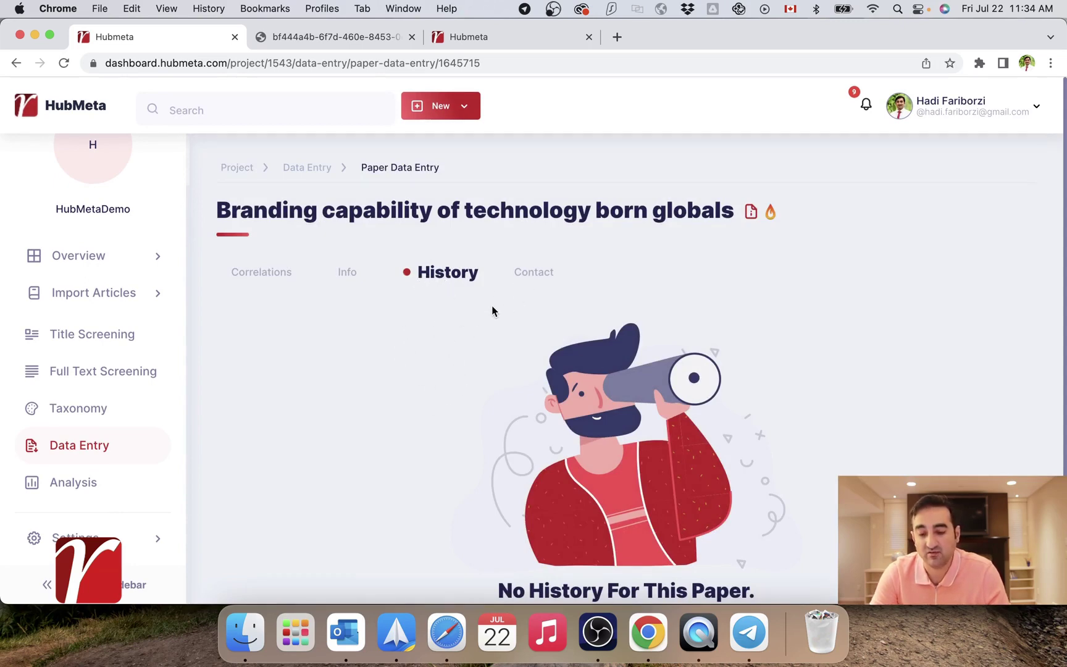
# Look over the Contact Author notes and return to the Correlations section.
pyautogui.click(539, 276)
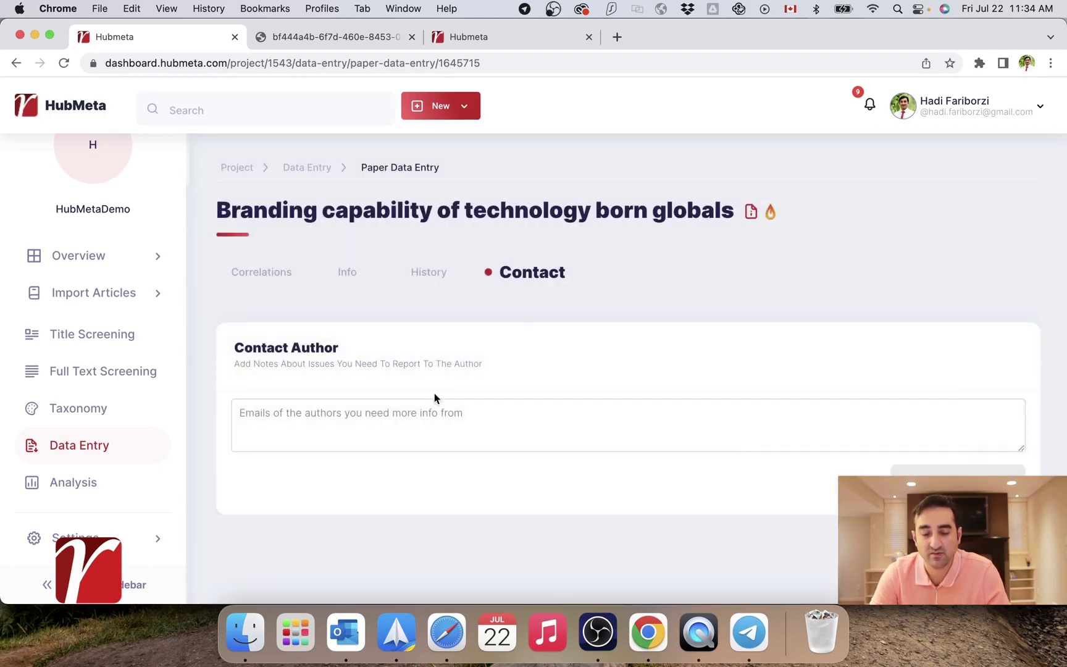
pyautogui.click(278, 273)
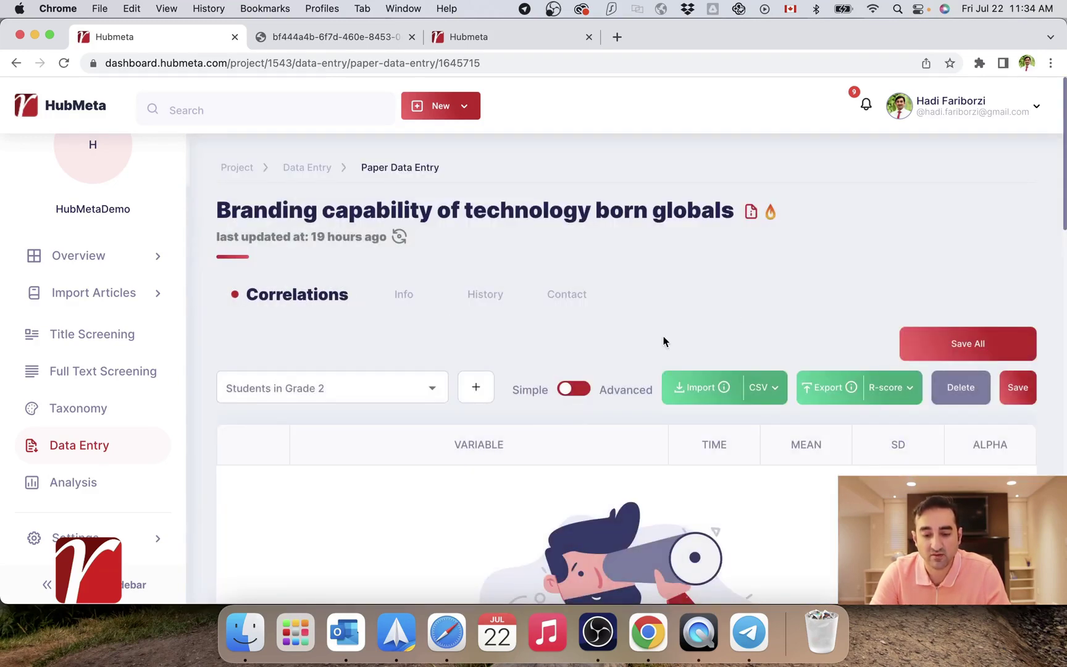
pyautogui.scroll(-1, 787, 317)
pyautogui.scroll(-3, 786, 317)
pyautogui.scroll(-1, 786, 318)
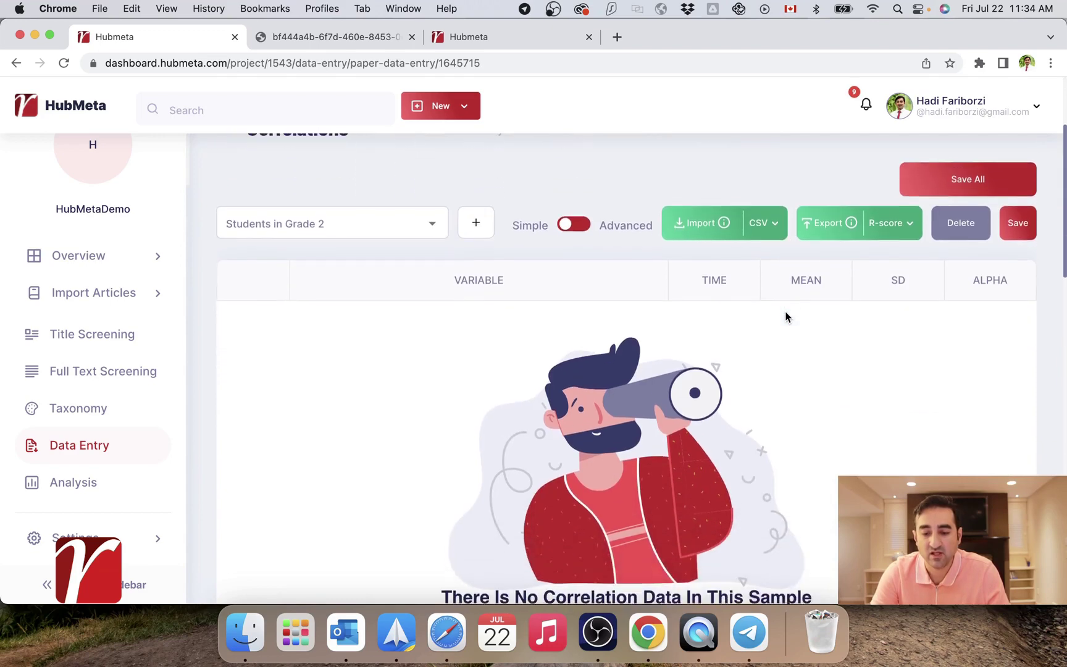
pyautogui.scroll(-3, 786, 317)
pyautogui.scroll(-1, 787, 317)
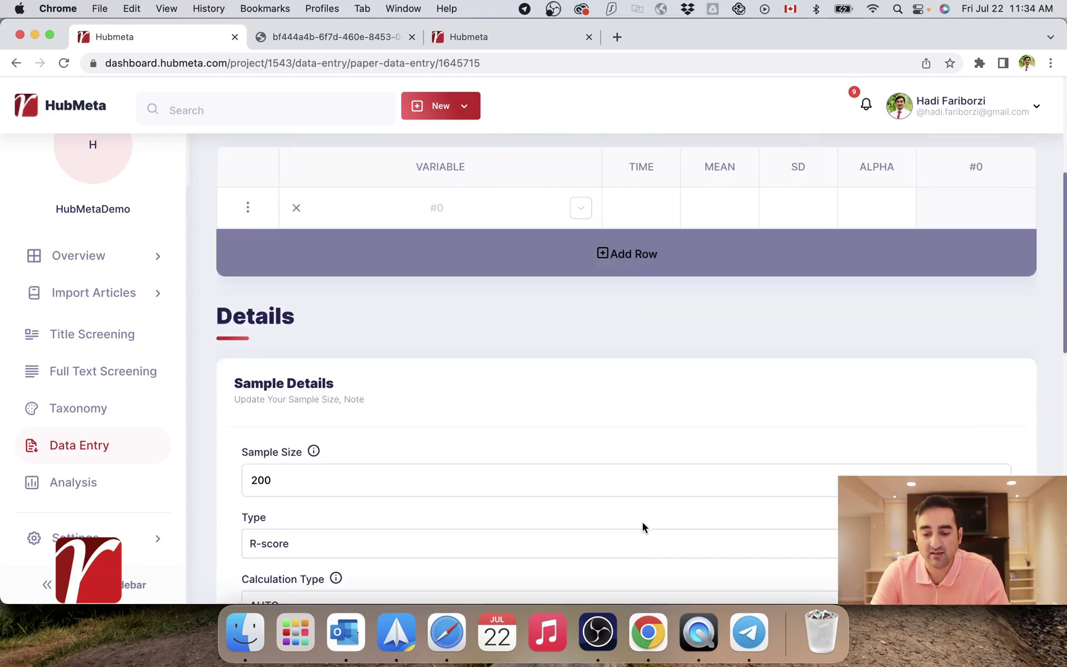
# Add the second and third variable rows to the Students in Grade 2 table.
pyautogui.click(632, 255)
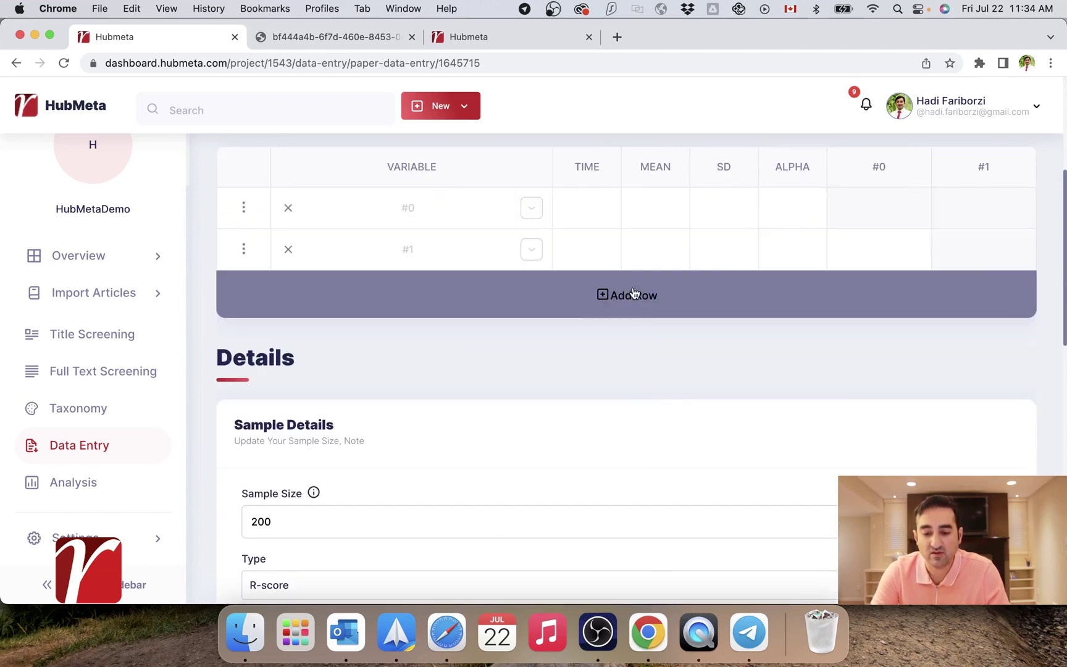
pyautogui.click(634, 300)
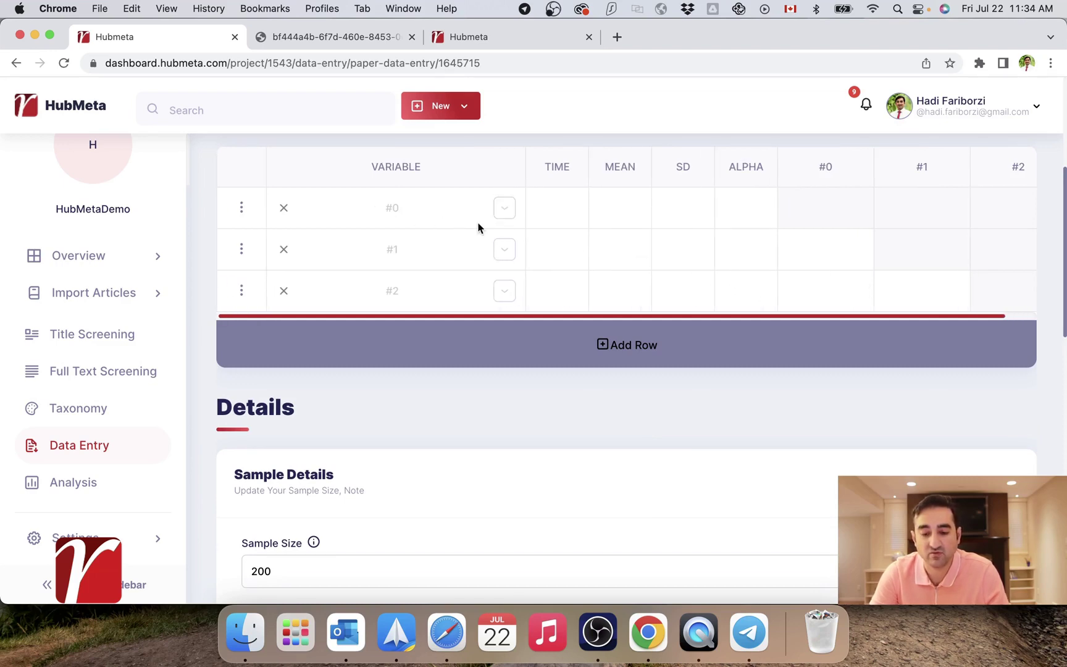
pyautogui.scroll(2, 596, 291)
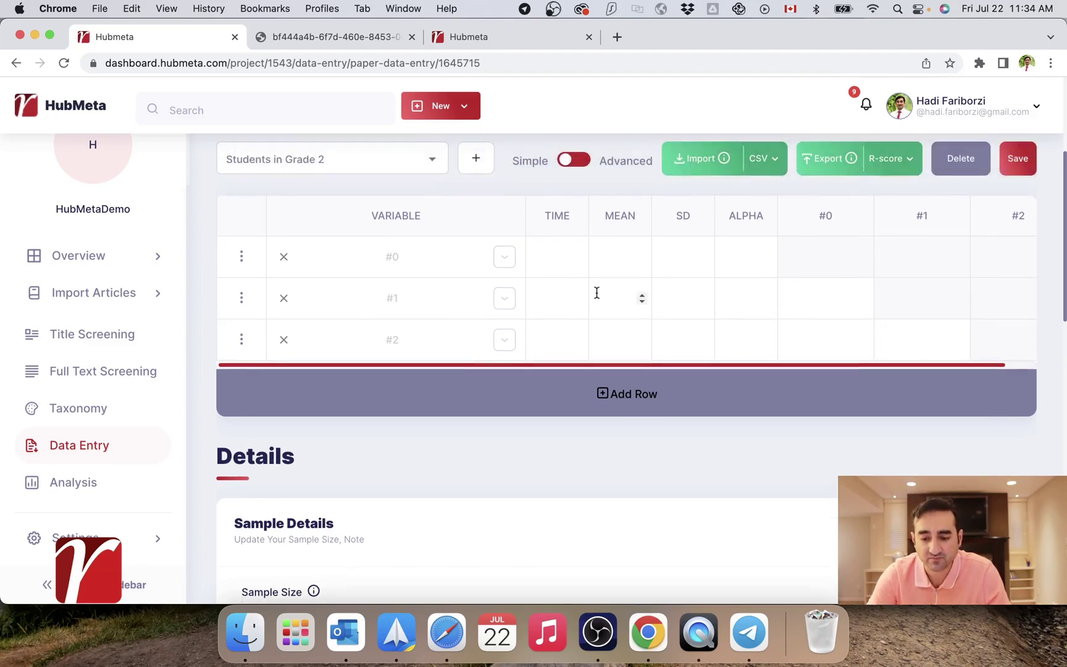
pyautogui.hscroll(1, 743, 299)
# Enter correlations 0.3, 0.4 and 0.2 between variables #1-#0, #2-#0 and #2-#1.
pyautogui.click(778, 301)
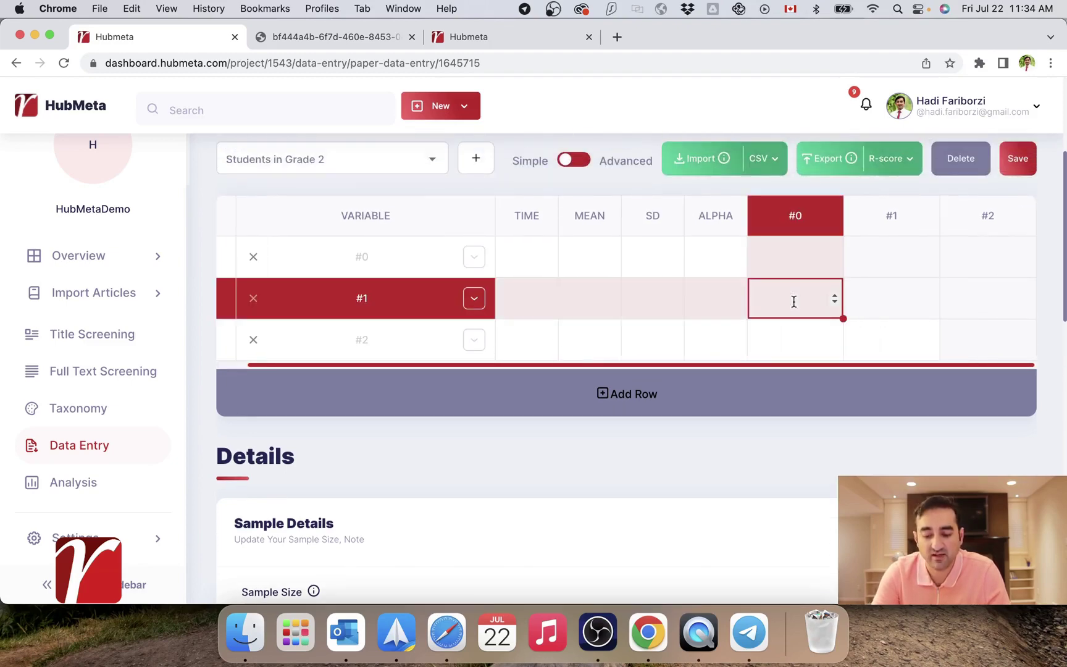
pyautogui.write('0.3')
pyautogui.click(803, 344)
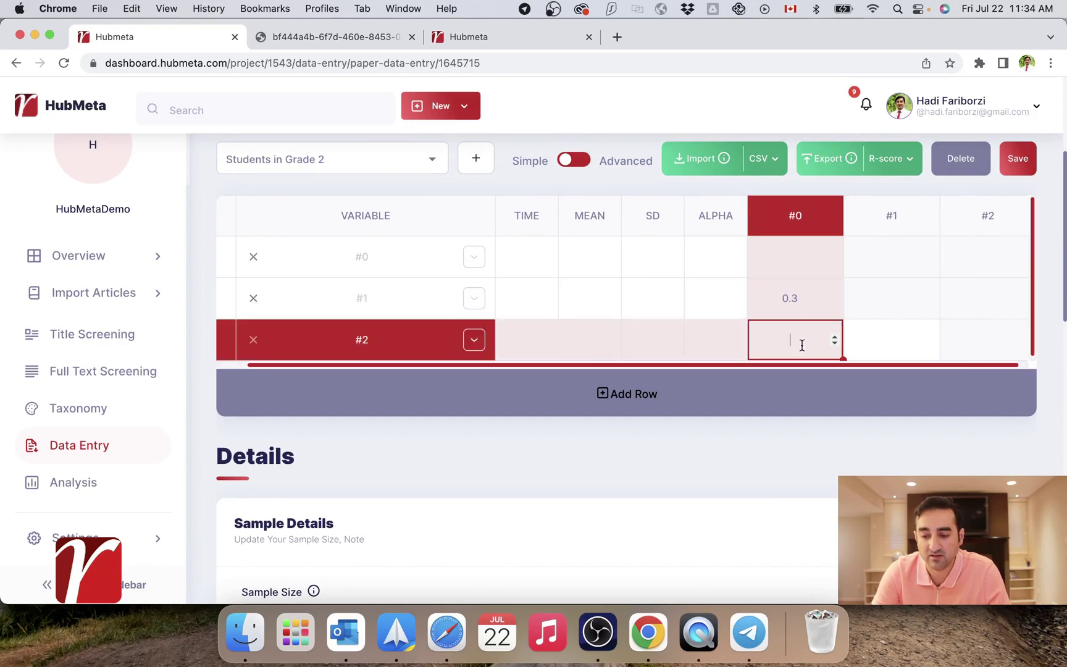
pyautogui.write('0.4')
pyautogui.click(883, 342)
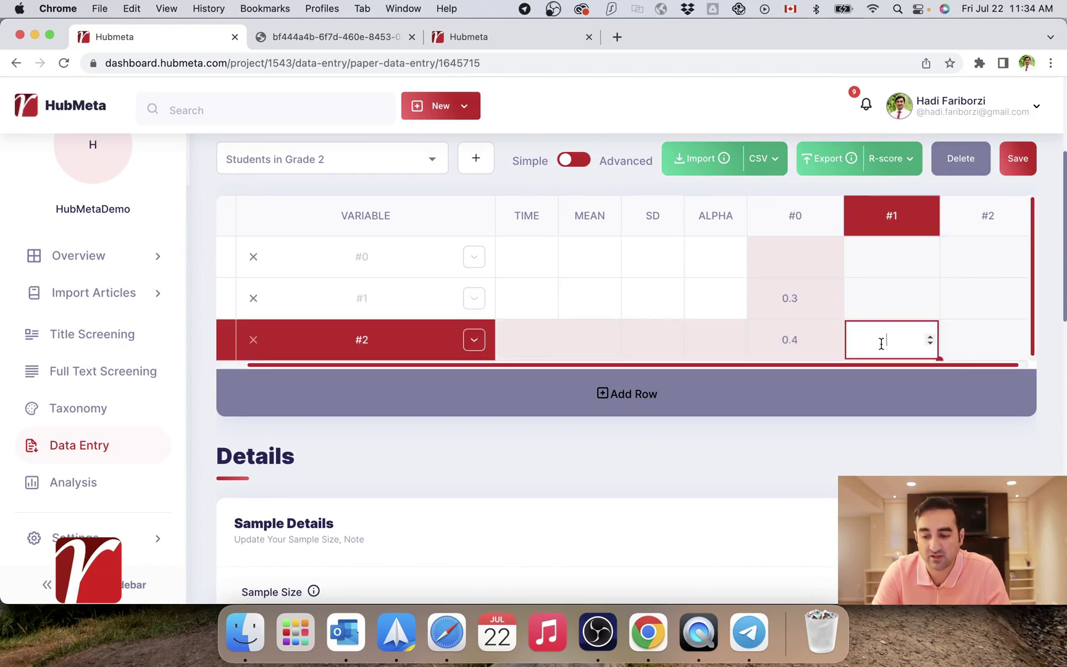
pyautogui.write('0.2')
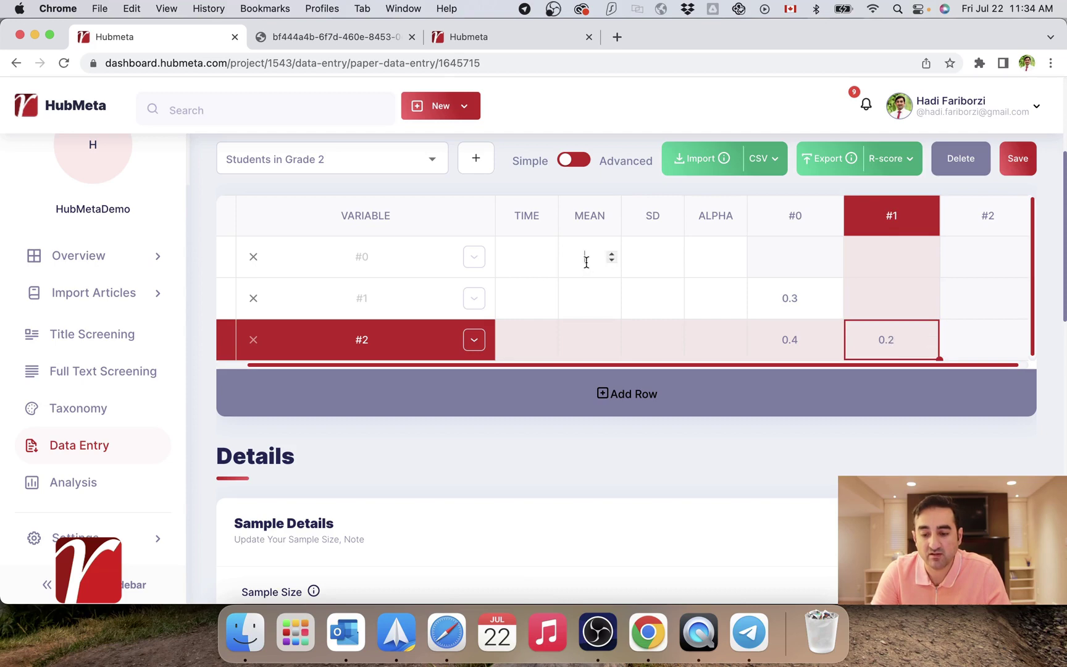
# Step through variable #0's mean, SD and alpha cells, committing the 0.2 entry.
pyautogui.click(586, 259)
pyautogui.click(644, 260)
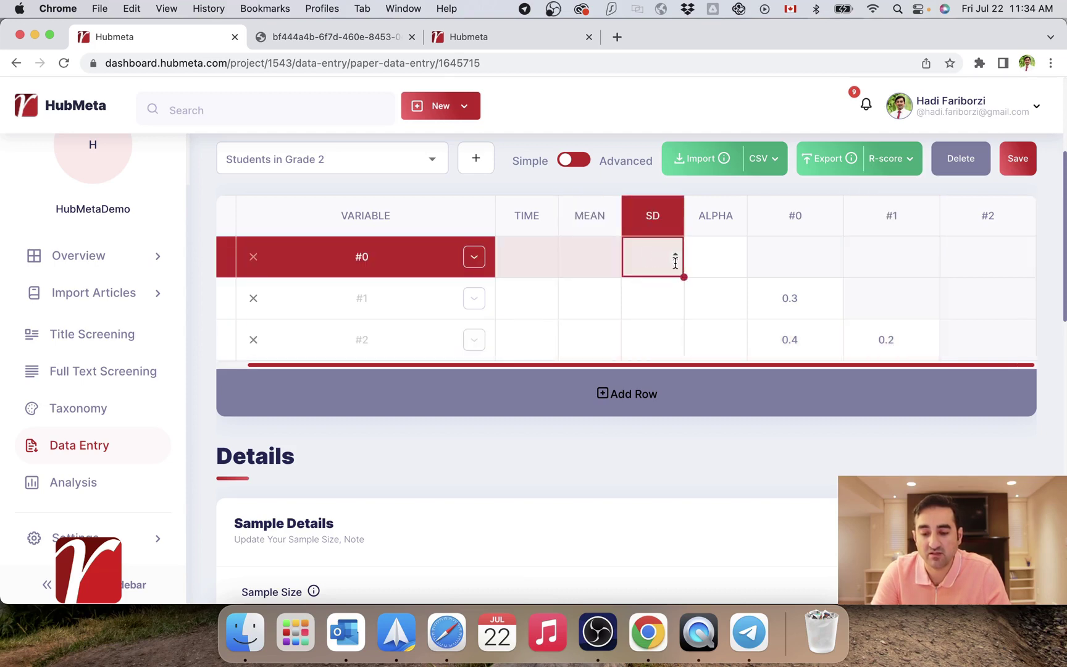
pyautogui.click(713, 265)
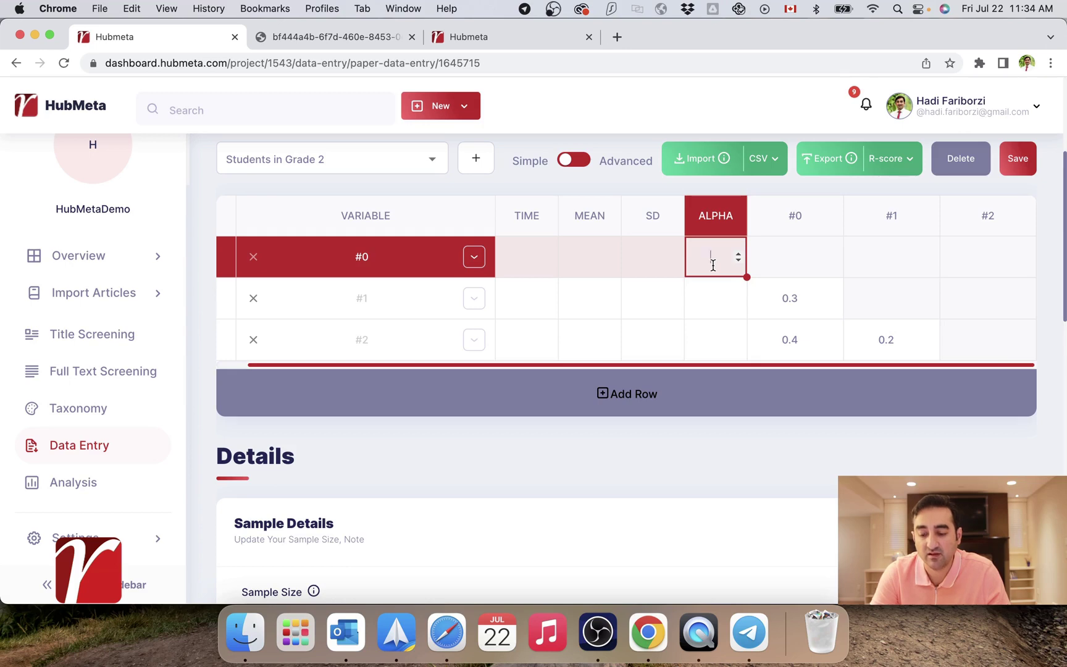
pyautogui.scroll(1, 567, 209)
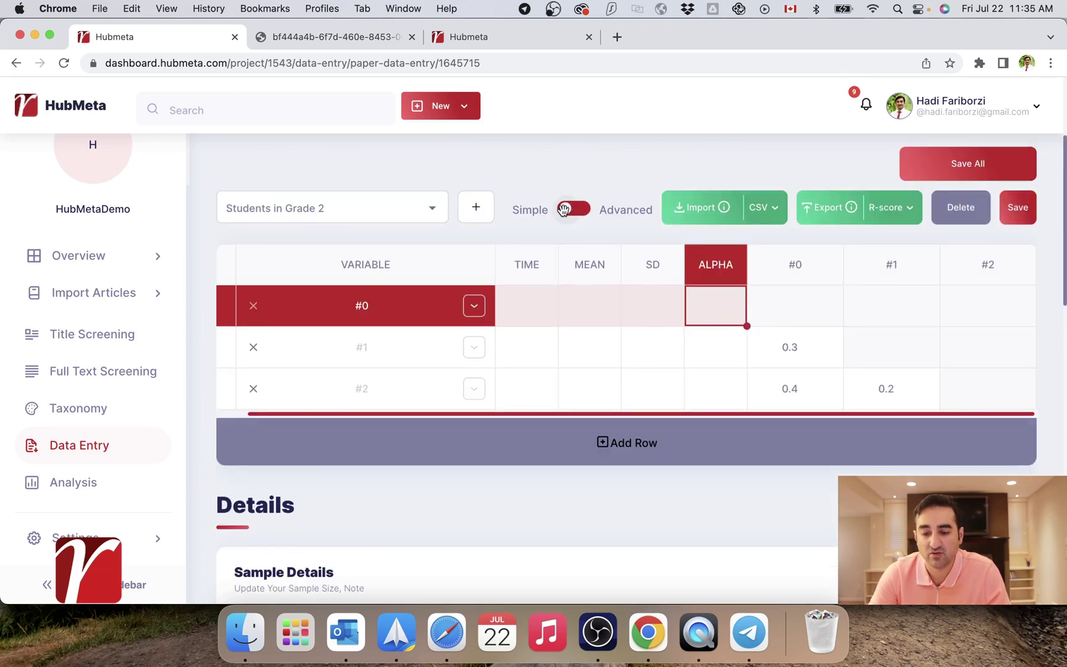
pyautogui.click(566, 211)
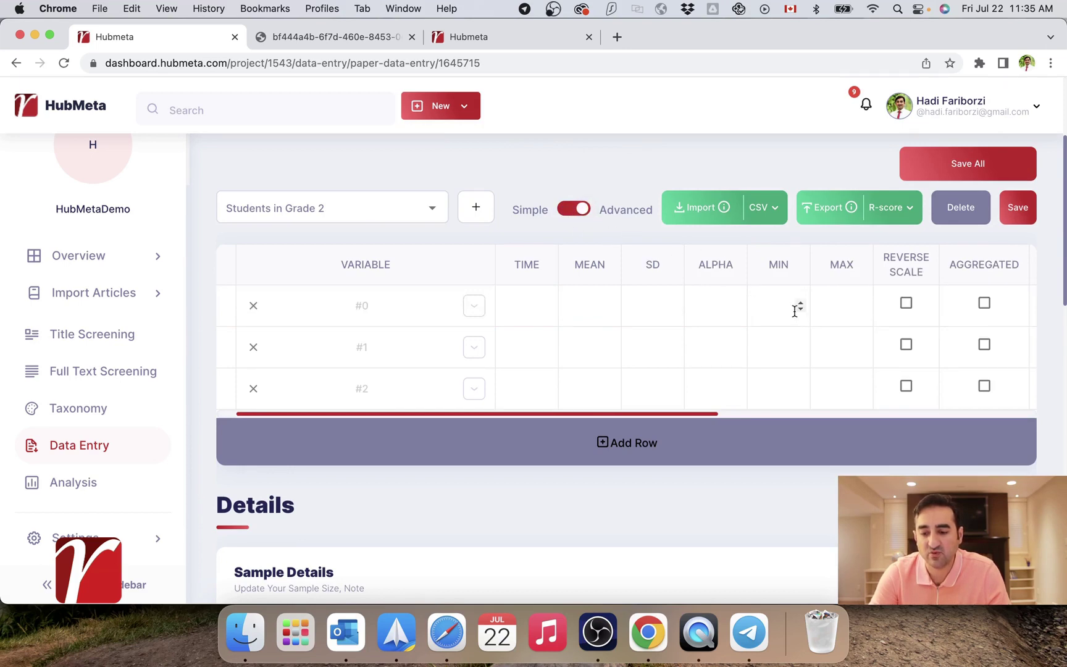
pyautogui.hscroll(2, 845, 322)
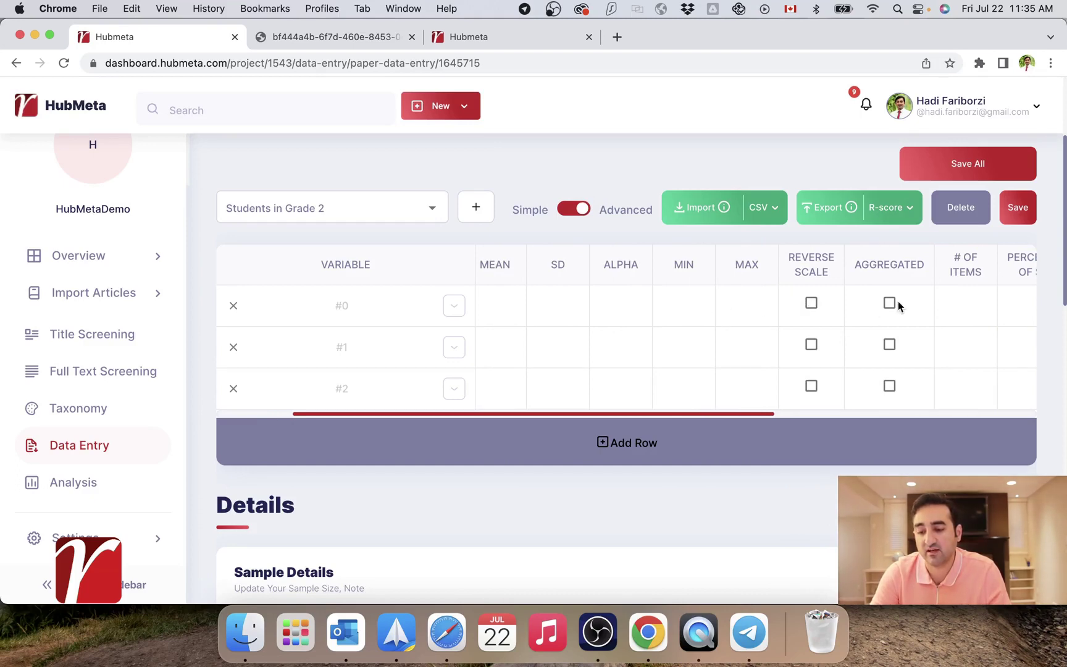
pyautogui.hscroll(2, 936, 304)
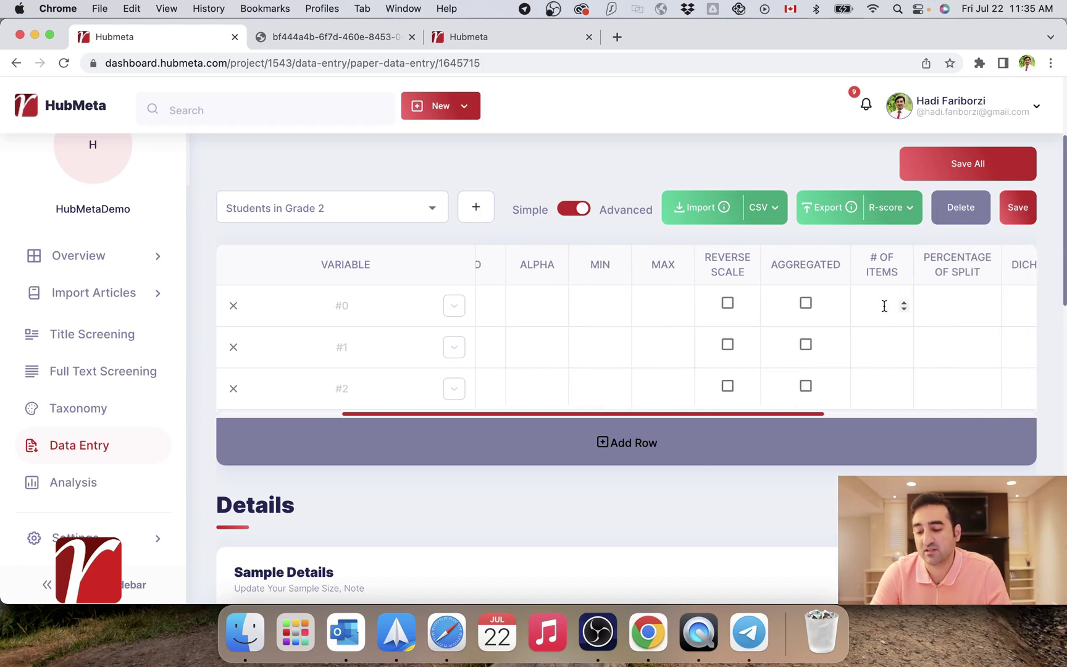
pyautogui.hscroll(1, 885, 307)
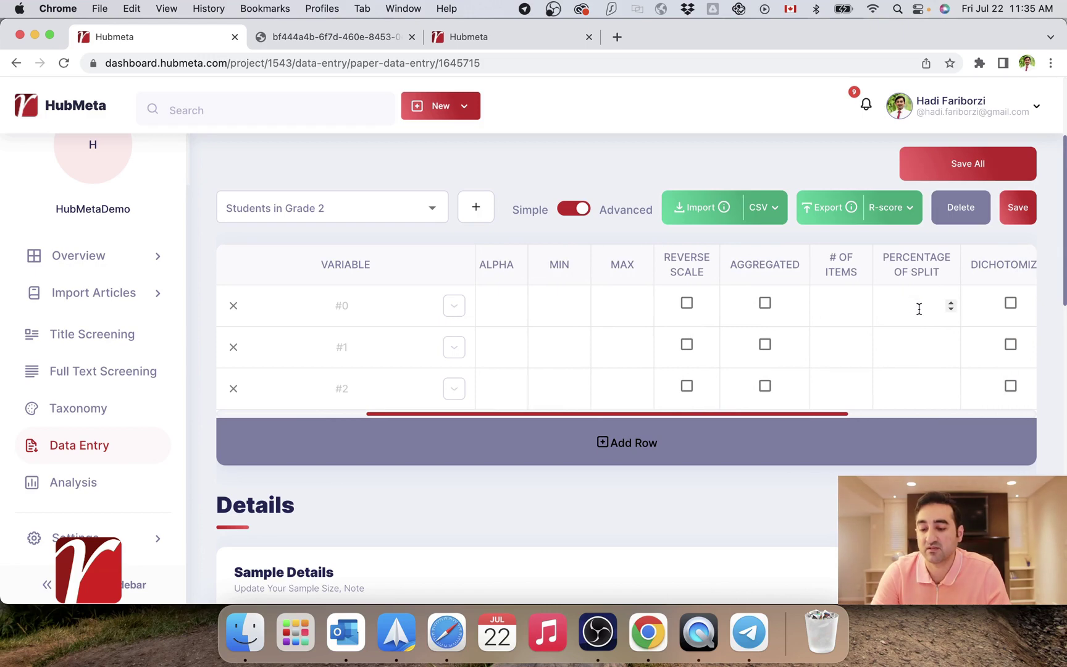
pyautogui.hscroll(4, 884, 310)
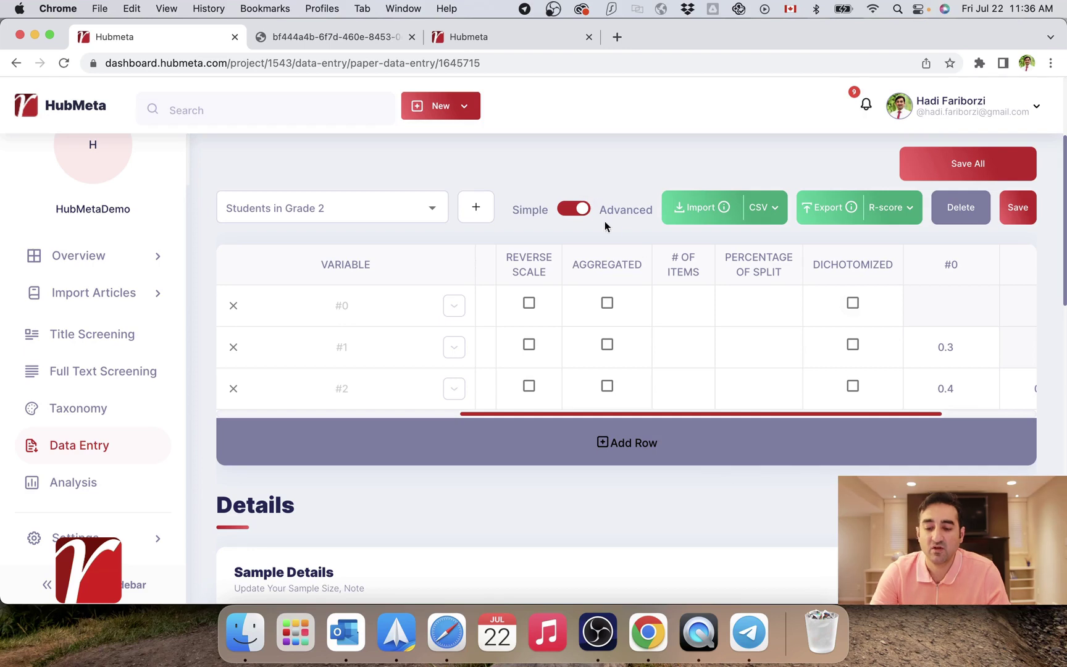
pyautogui.click(576, 208)
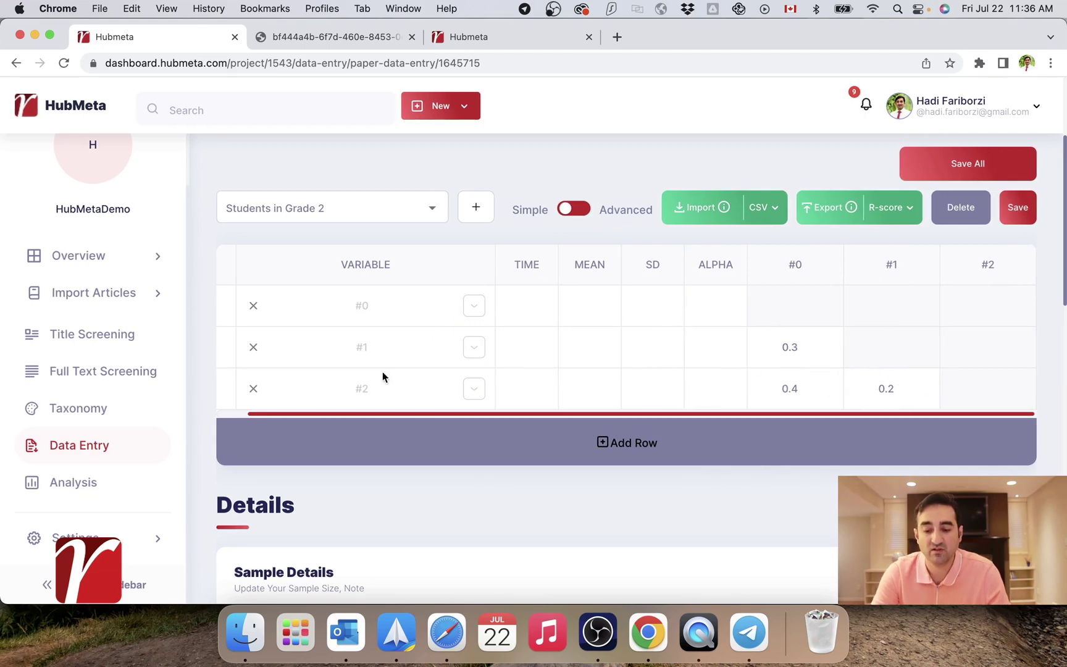
pyautogui.scroll(-1, 536, 470)
pyautogui.scroll(-5, 537, 468)
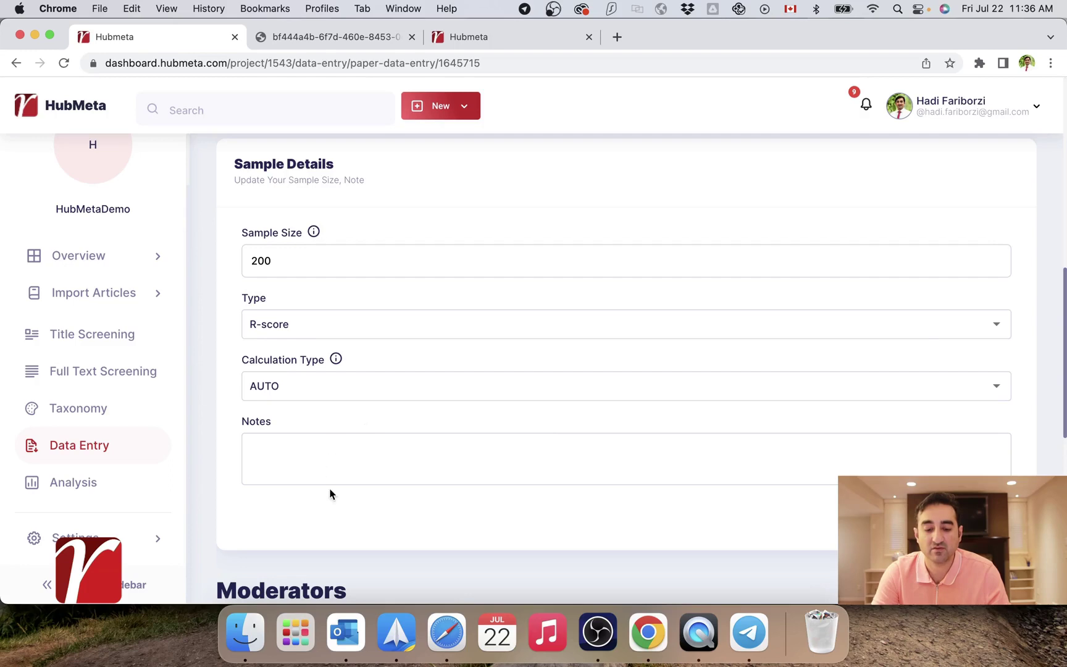
pyautogui.scroll(-2, 419, 479)
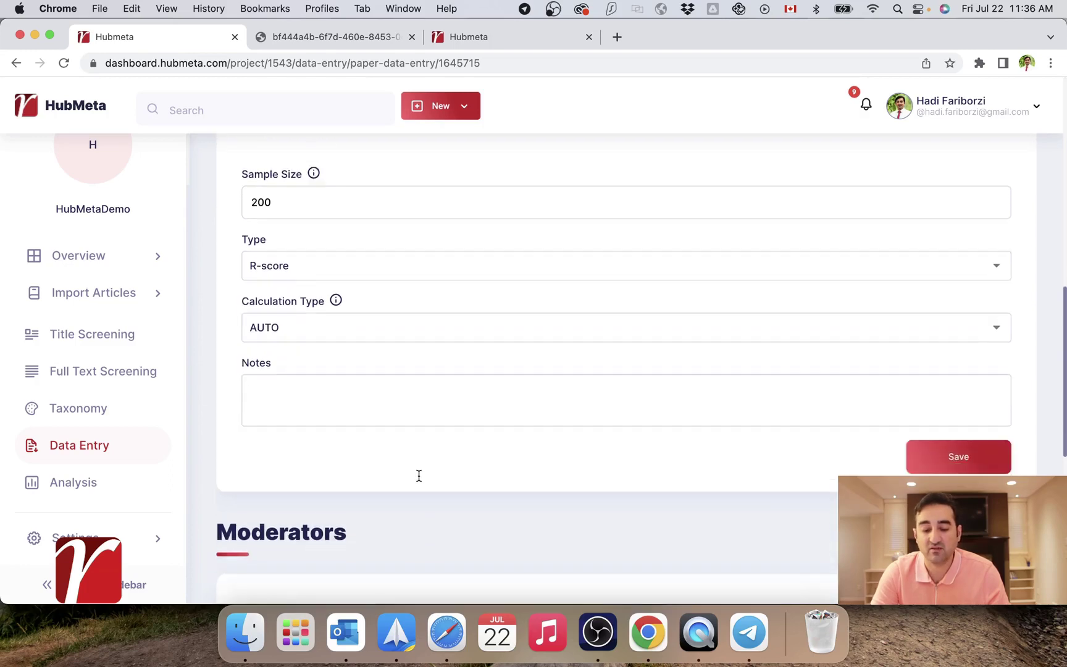
pyautogui.scroll(-4, 420, 481)
pyautogui.scroll(-3, 418, 481)
pyautogui.scroll(-1, 419, 478)
pyautogui.scroll(1, 419, 478)
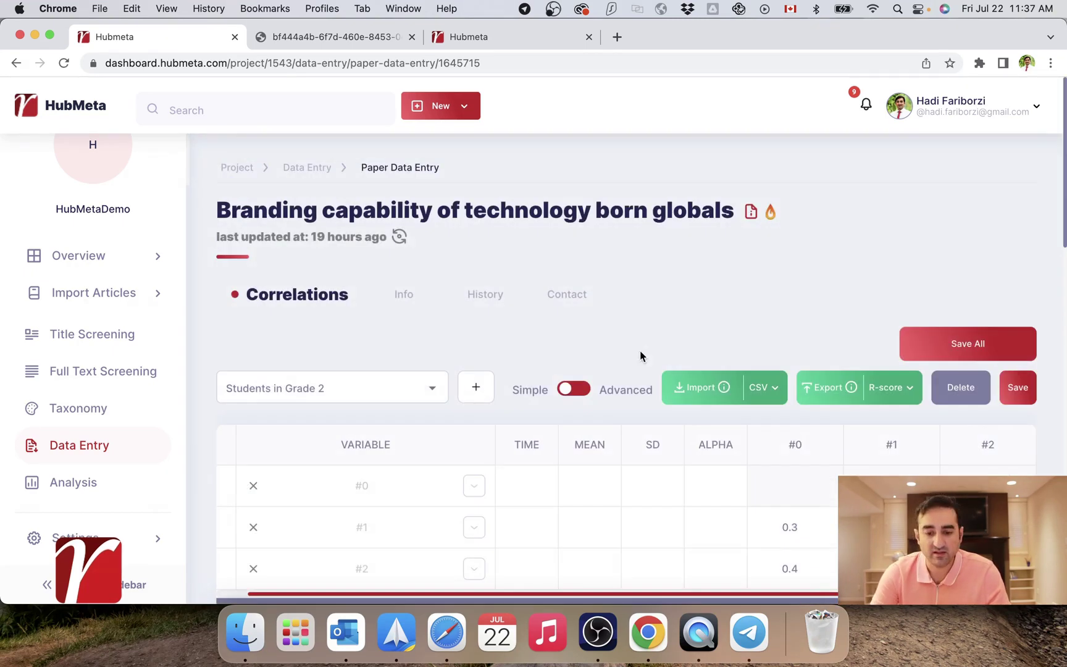
# Switch to the completed Polish and Czech International New Ventures paper and review its correlations.
pyautogui.click(506, 36)
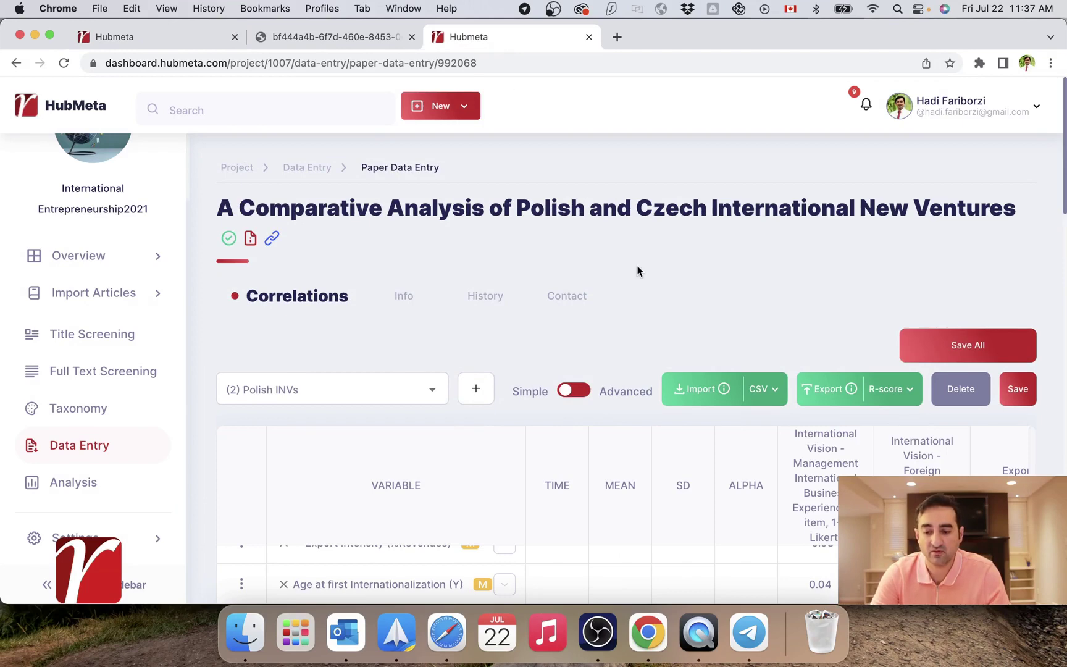
pyautogui.scroll(-5, 715, 314)
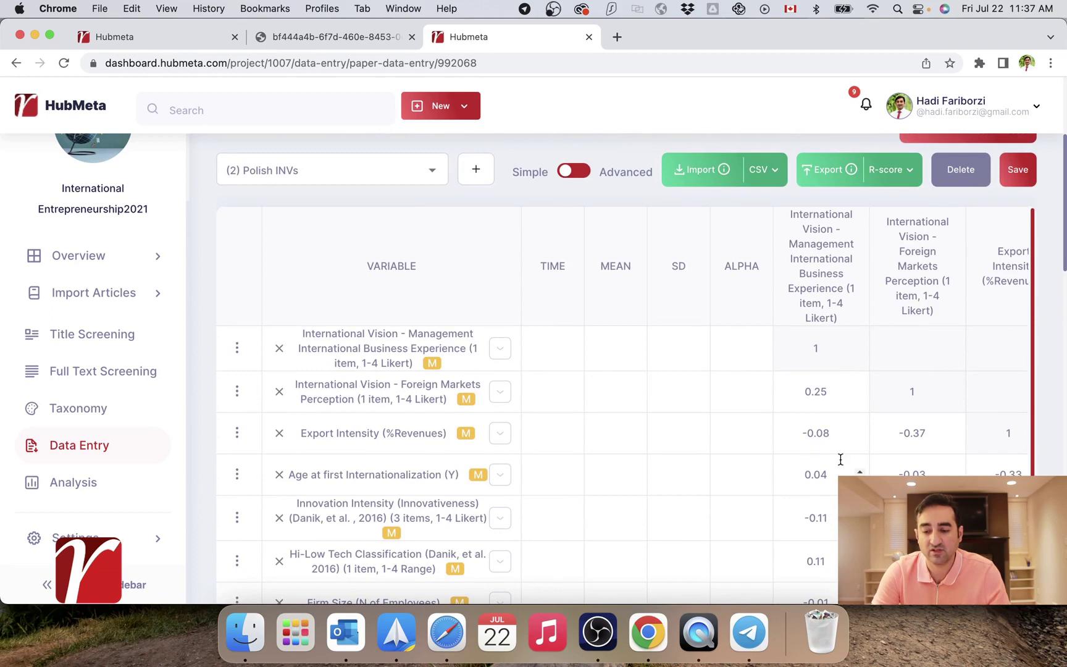
pyautogui.scroll(-3, 840, 460)
pyautogui.scroll(-4, 840, 460)
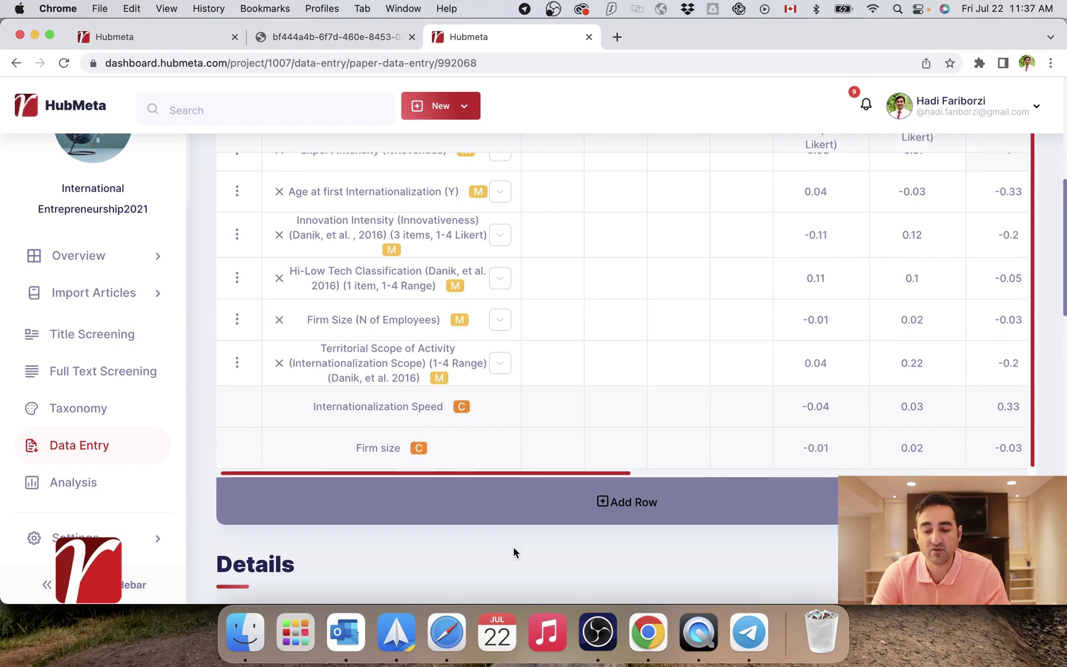
pyautogui.scroll(-5, 514, 547)
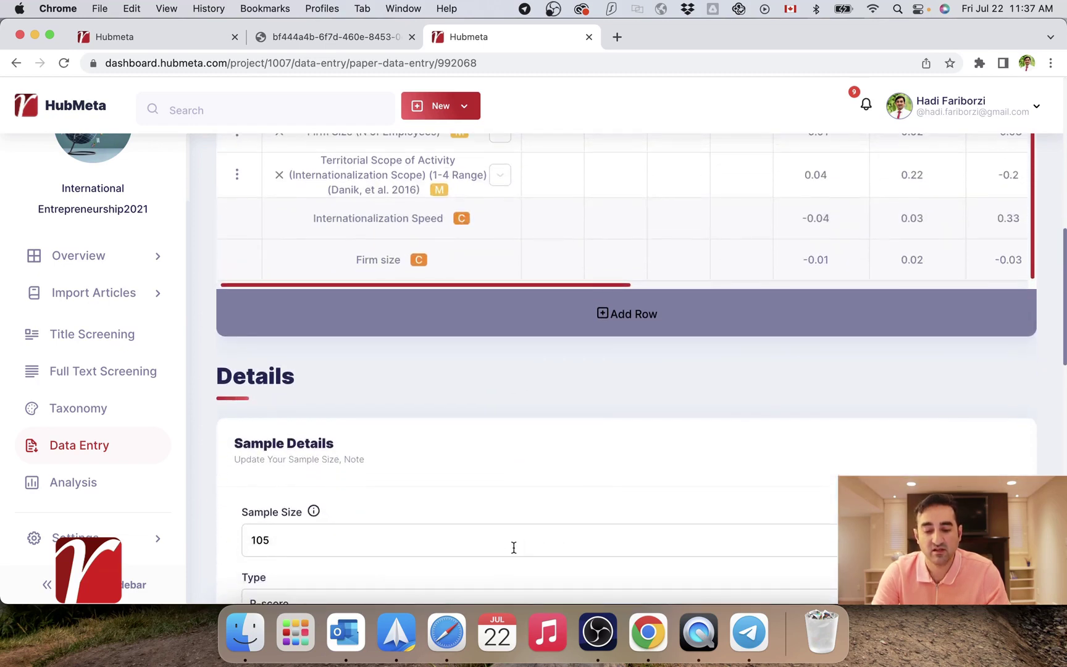
pyautogui.scroll(-5, 513, 547)
pyautogui.scroll(-4, 503, 518)
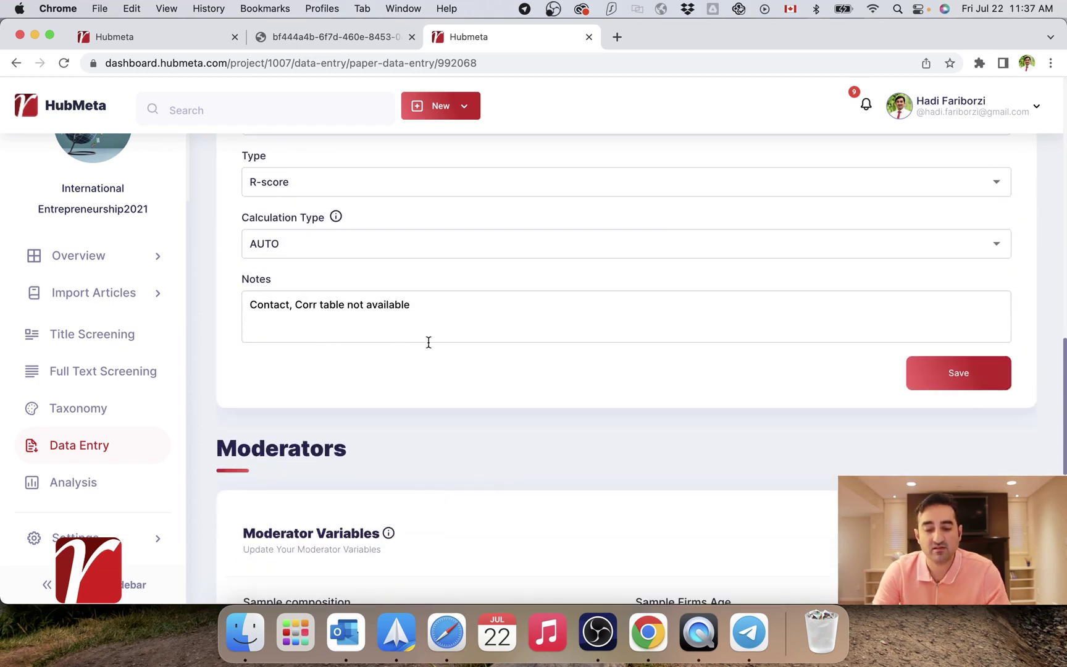
pyautogui.scroll(-5, 520, 404)
pyautogui.scroll(-3, 520, 408)
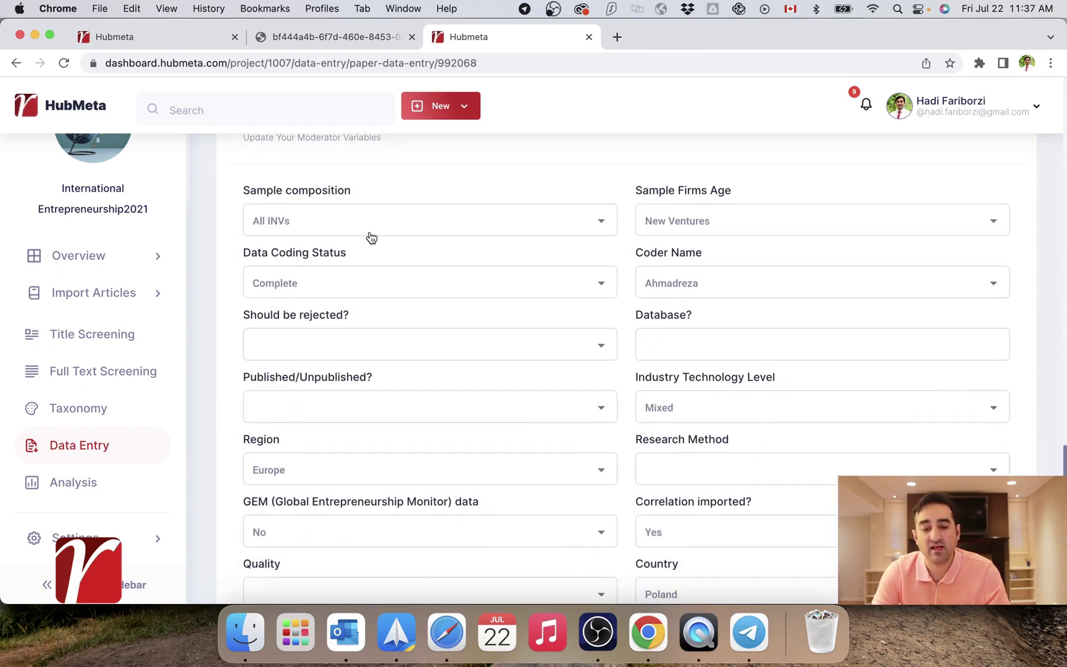
pyautogui.scroll(2, 397, 281)
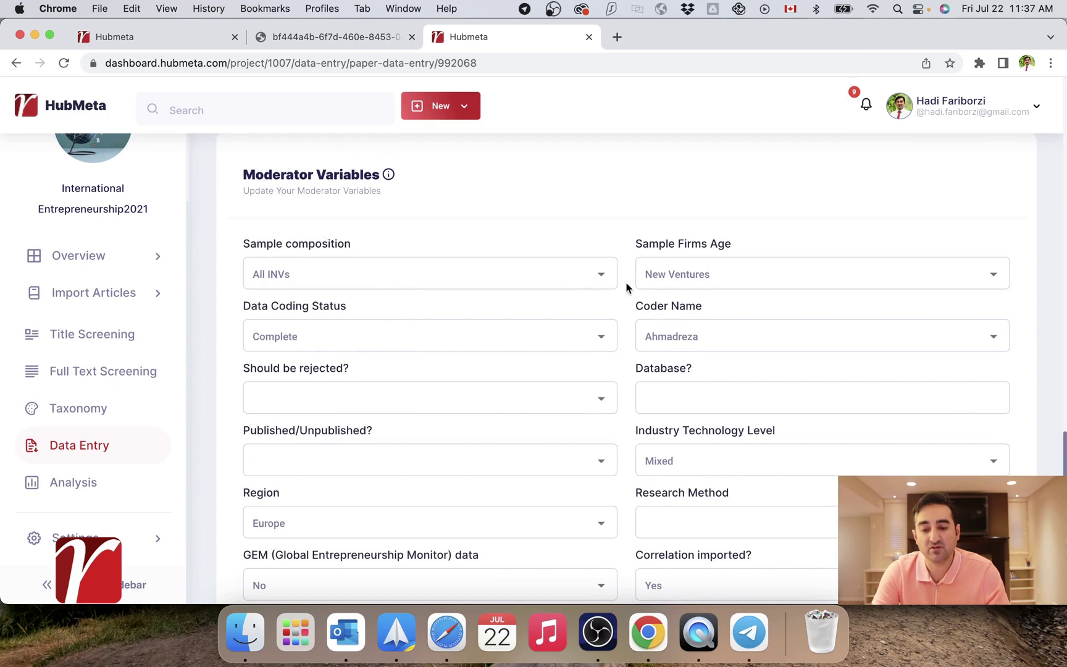
pyautogui.click(602, 341)
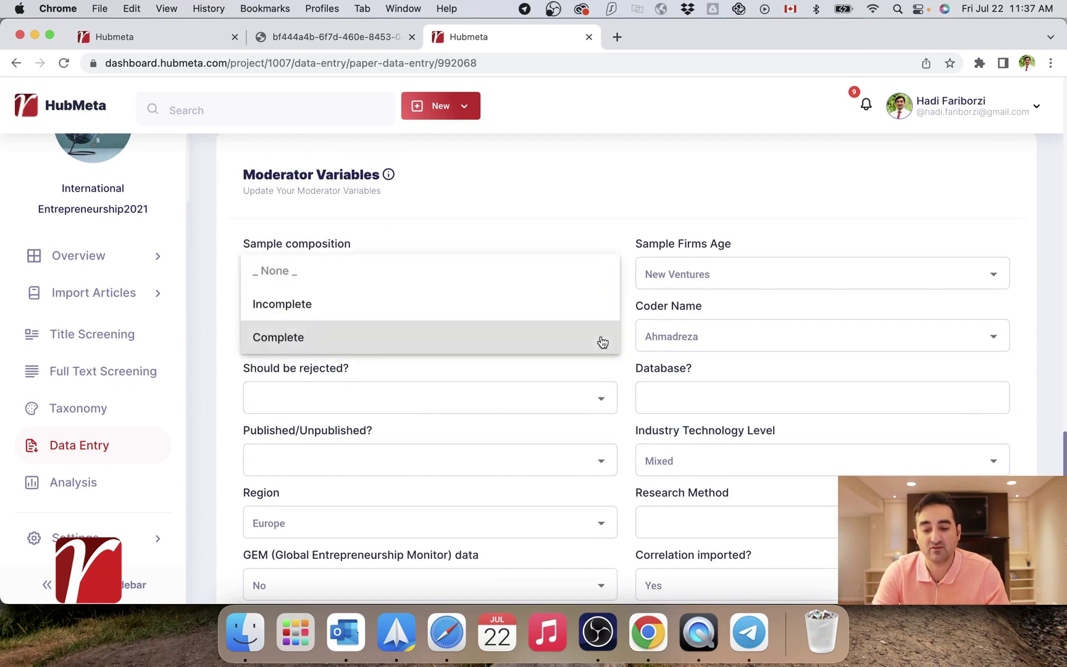
pyautogui.click(614, 226)
pyautogui.scroll(-1, 574, 470)
pyautogui.scroll(-3, 574, 470)
pyautogui.scroll(3, 876, 422)
pyautogui.scroll(5, 874, 422)
pyautogui.scroll(5, 875, 418)
pyautogui.scroll(5, 875, 417)
pyautogui.scroll(3, 880, 410)
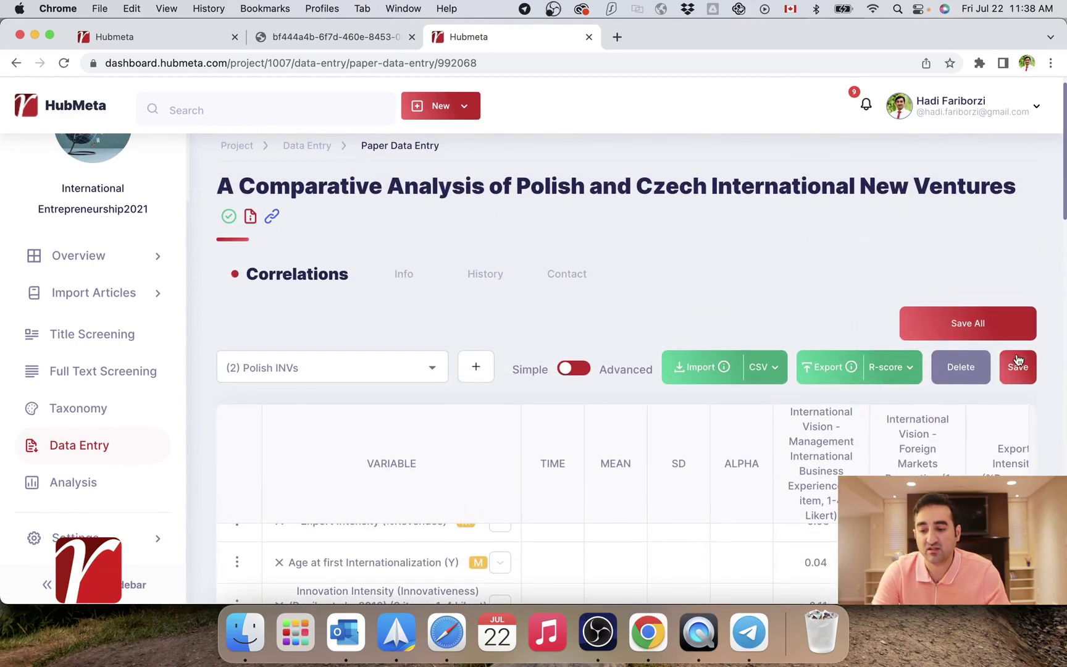